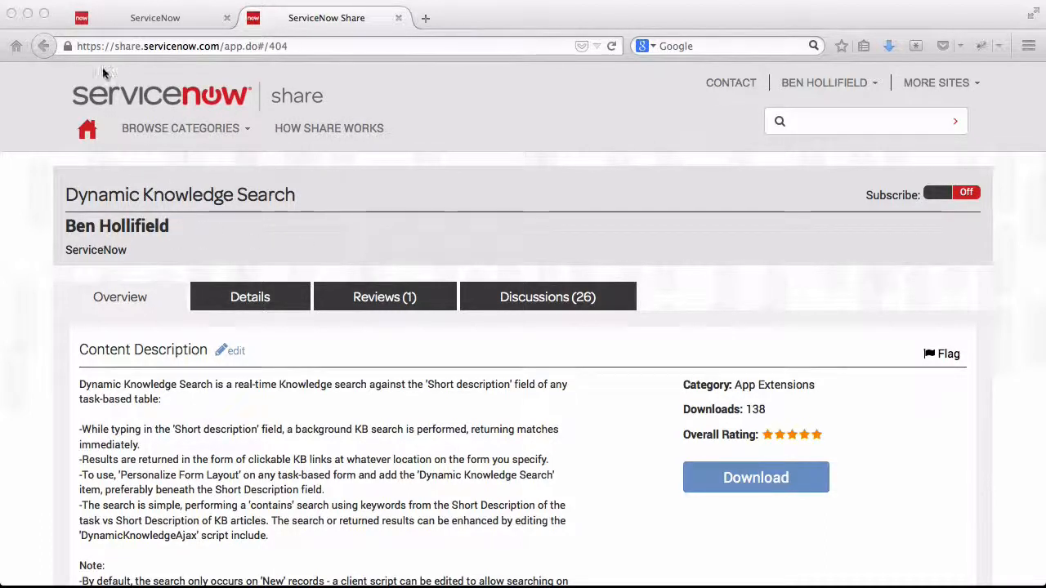
left_click(111, 46)
left_click(114, 46)
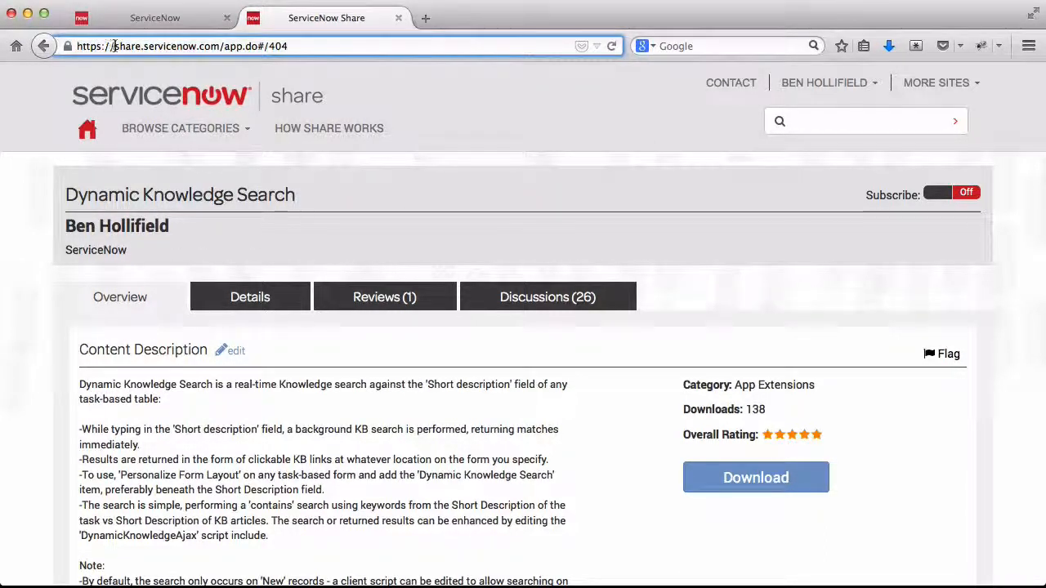
left_click_drag(114, 46, 216, 46)
left_click(216, 46)
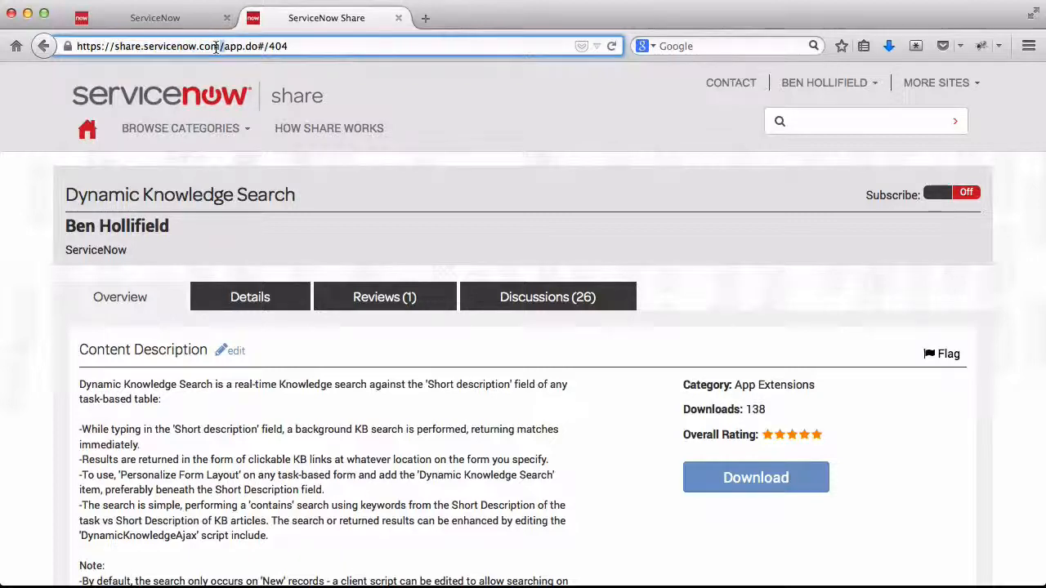
Switch to the sandbox instance, filter the application navigator for "script inclu" and open the System UI Script Includes list.
left_click(155, 17)
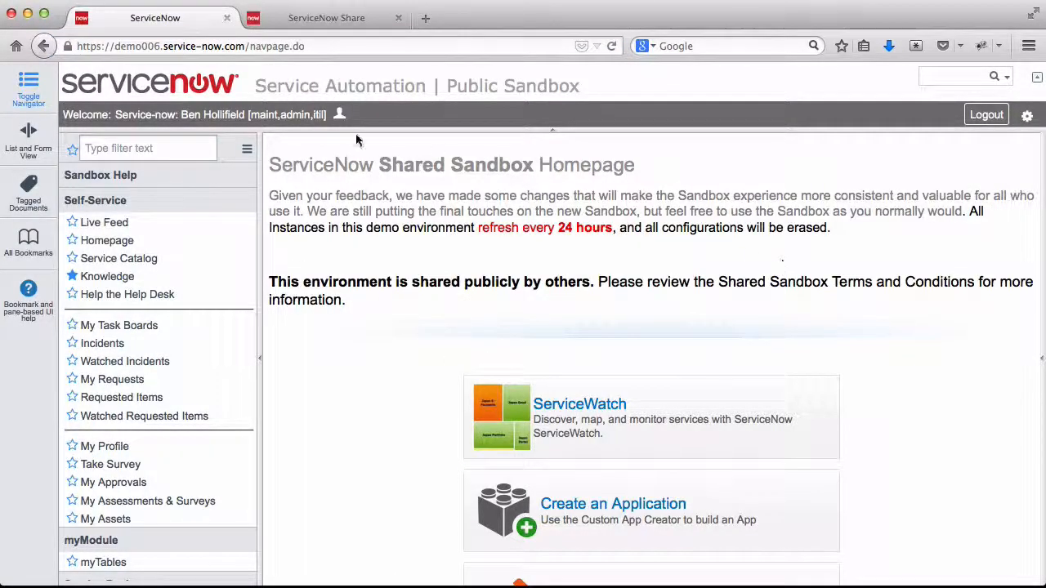
left_click(170, 148)
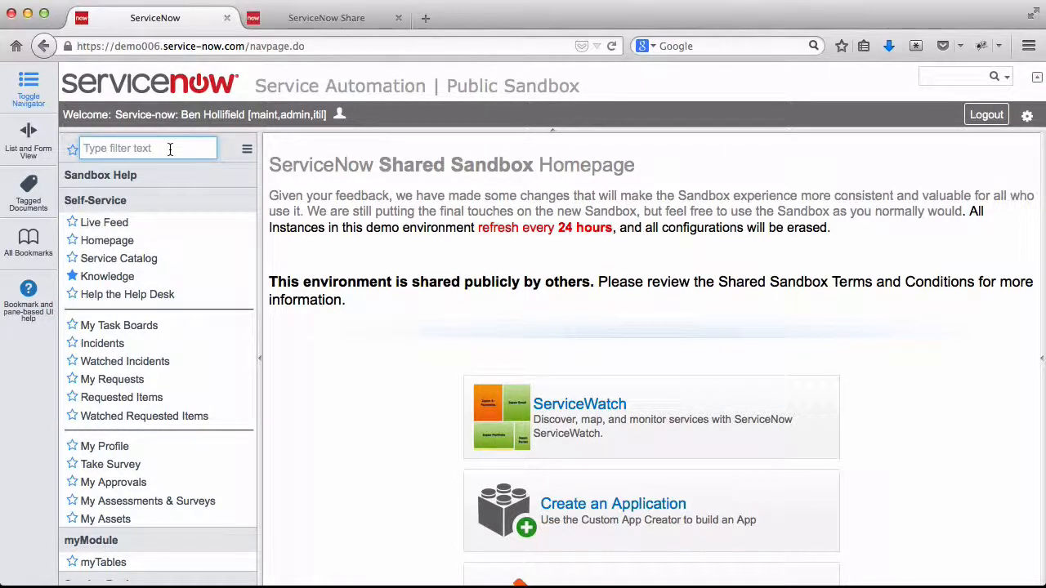
type("script inclu")
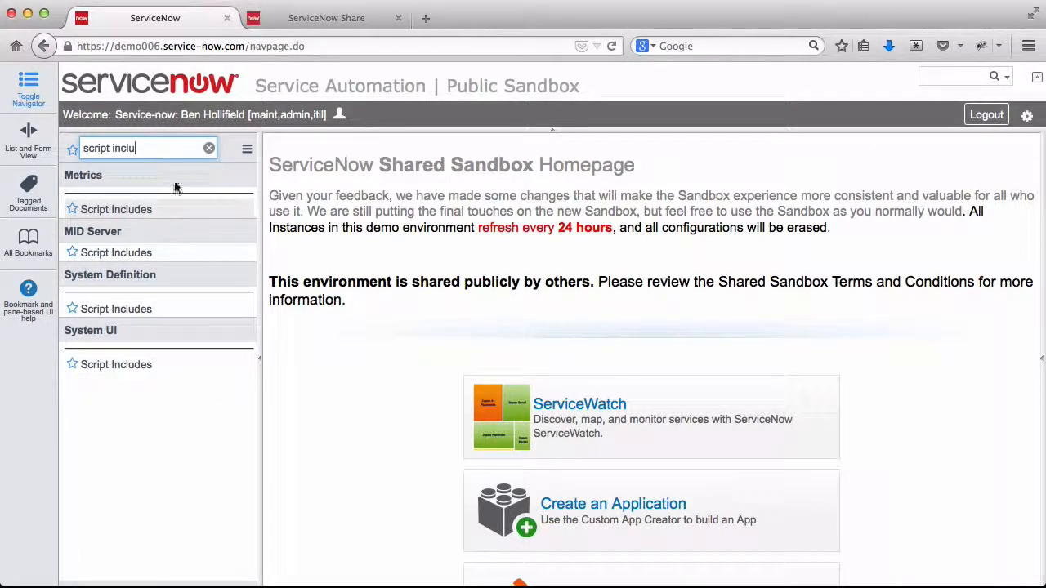
left_click(138, 365)
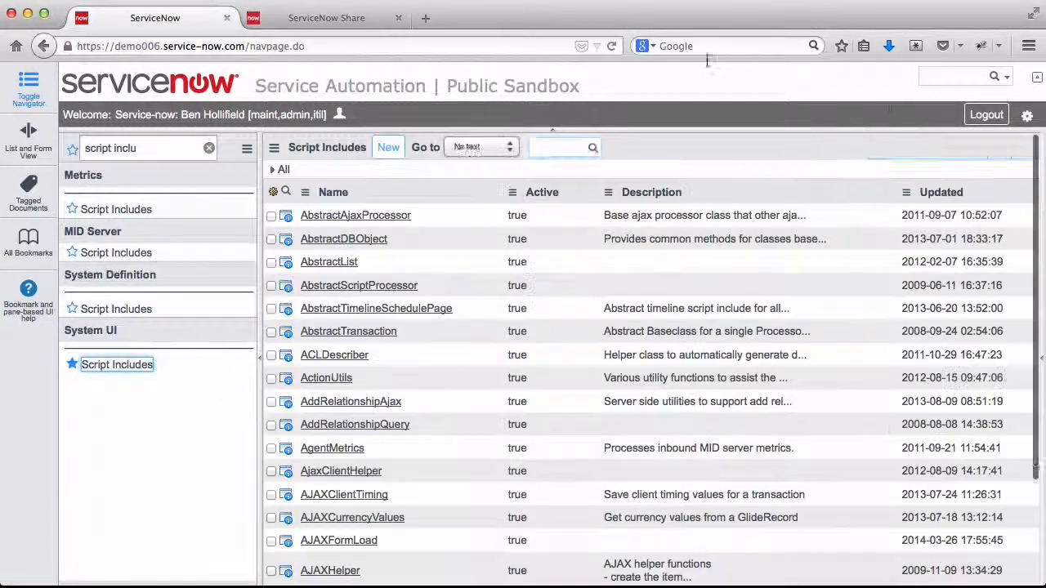
Search the script includes by name for "*dynamic", open the DynamicKnowledgeAjax record and review its getKnowledge script.
type("a")
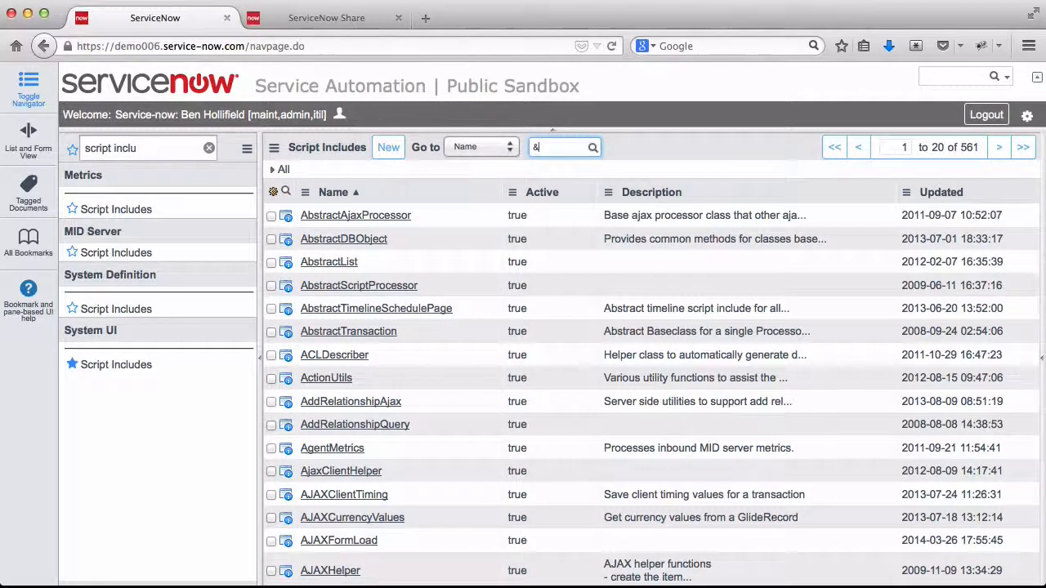
type("*ajax")
key("Return")
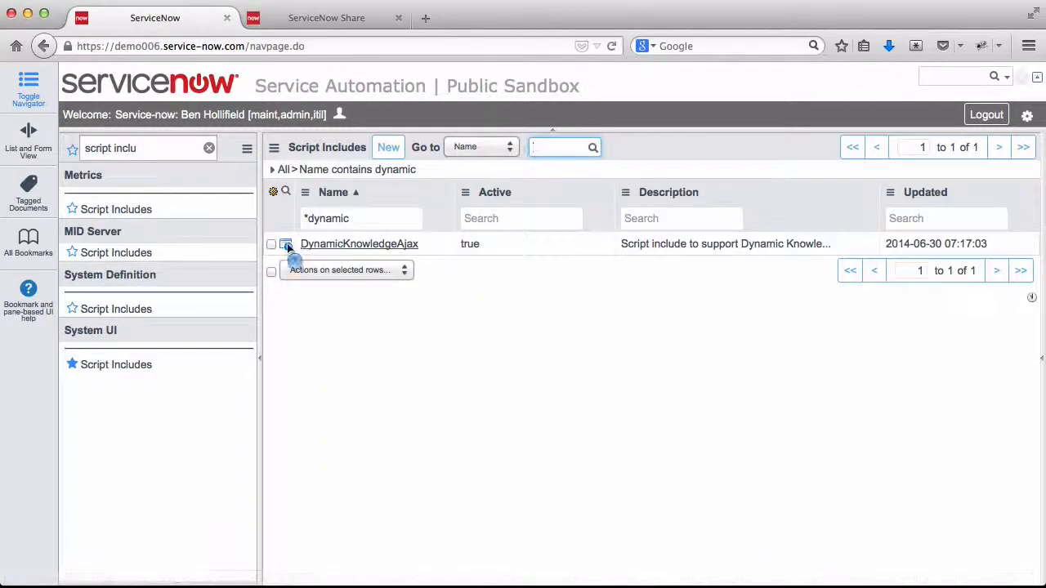
left_click(287, 245)
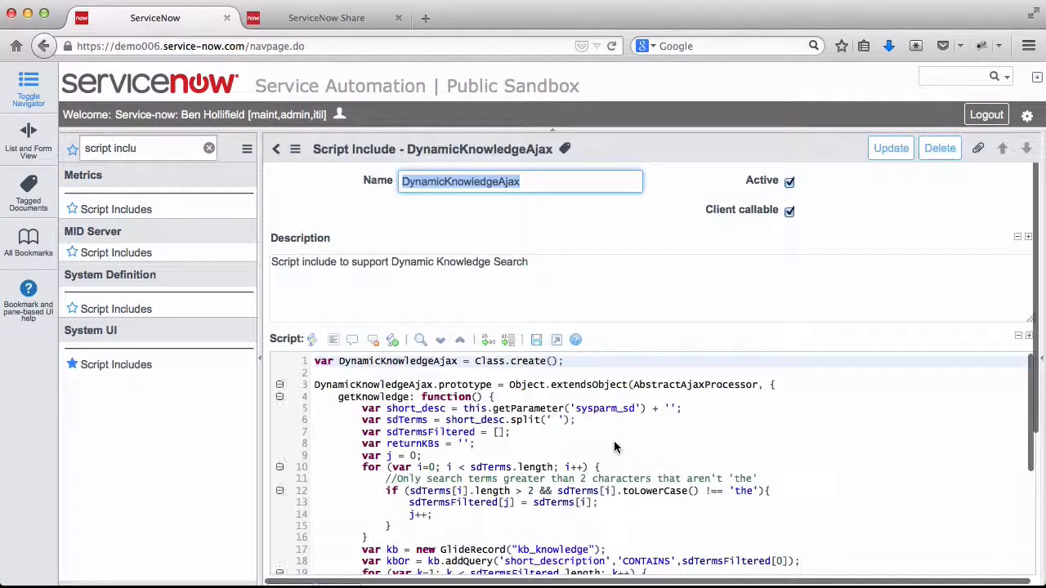
scroll(765, 434, "down", 7)
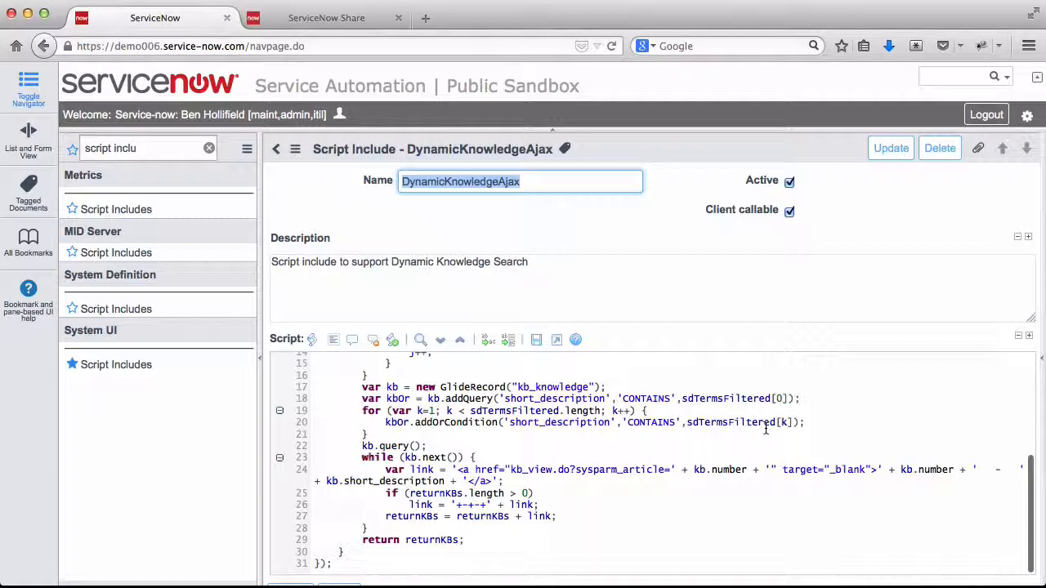
scroll(765, 432, "up", 7)
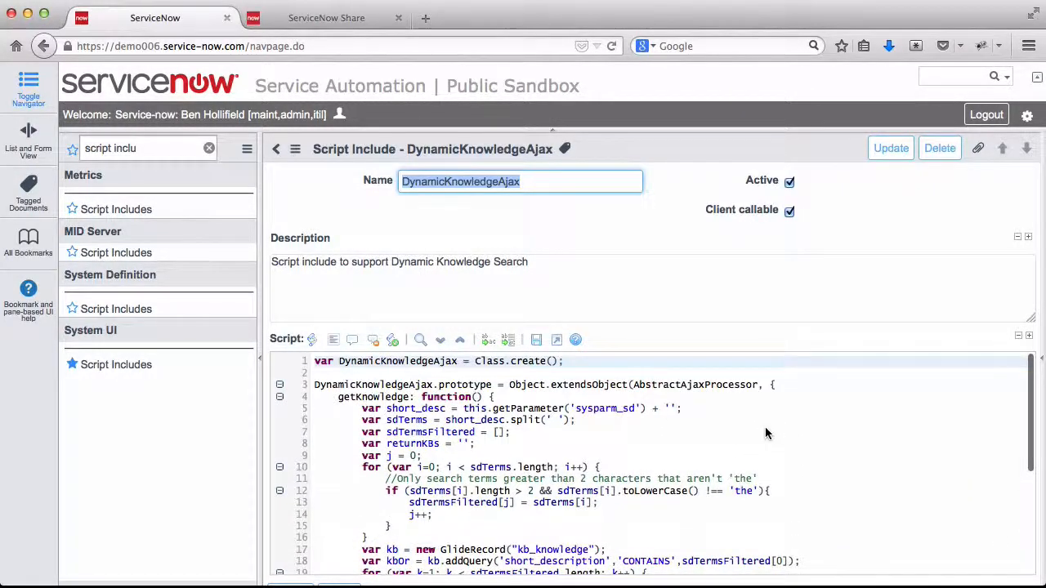
scroll(765, 433, "down", 3)
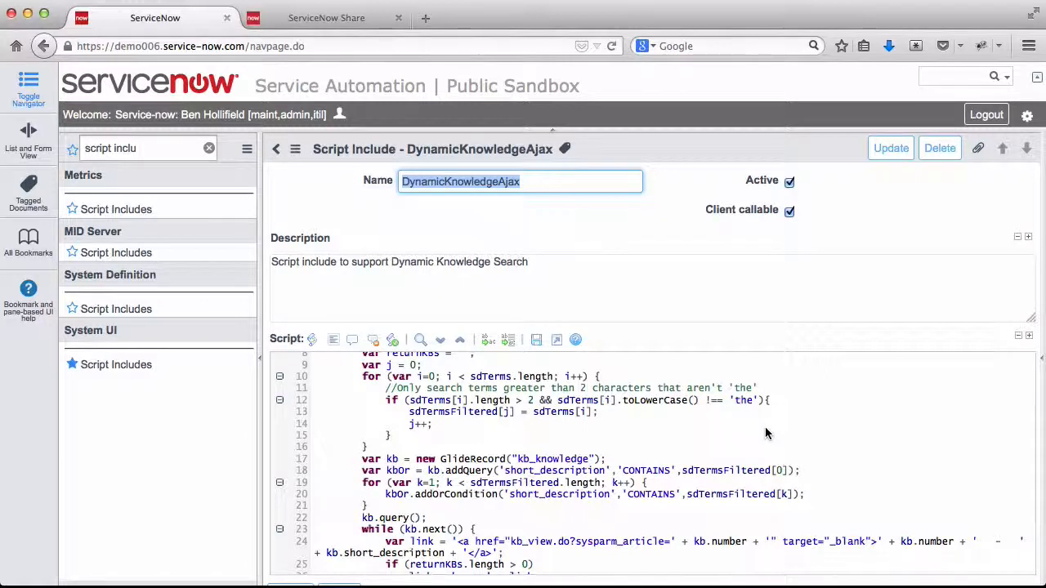
scroll(766, 433, "up", 4)
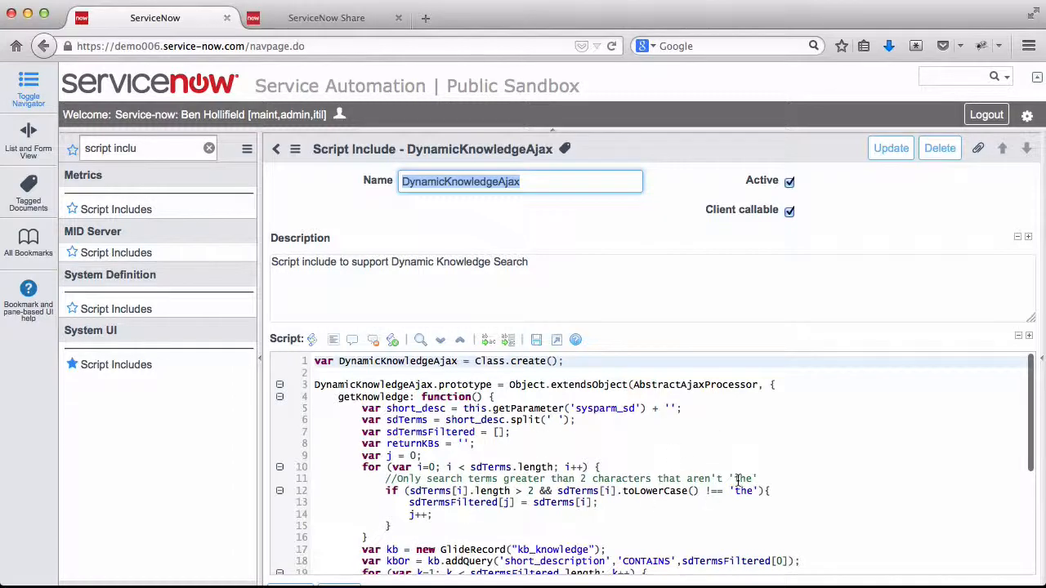
Filter the application navigator for "client scrip" and open the System Definition Client Scripts list.
left_click(139, 148)
left_click(210, 148)
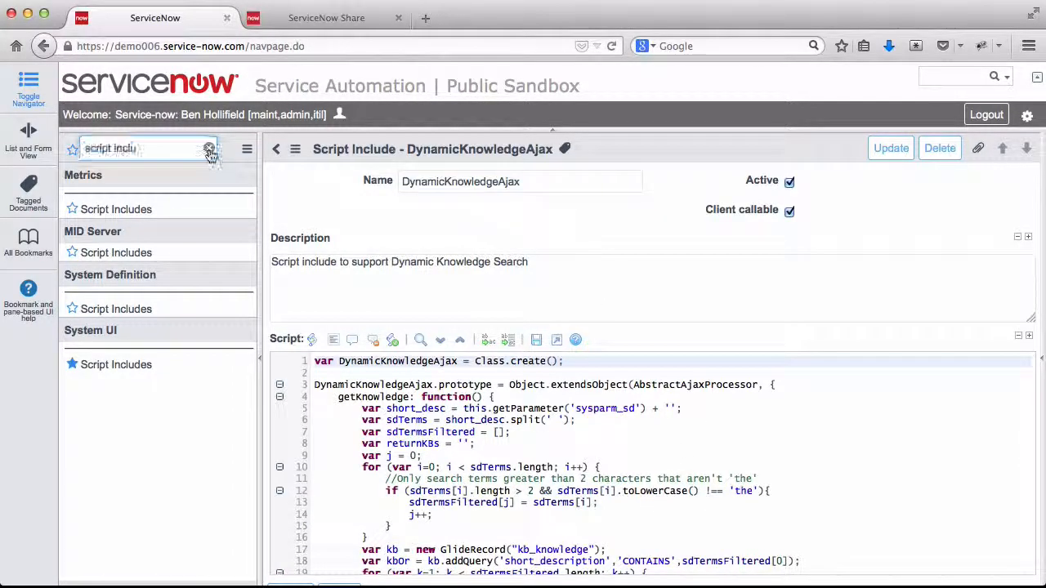
type("clie")
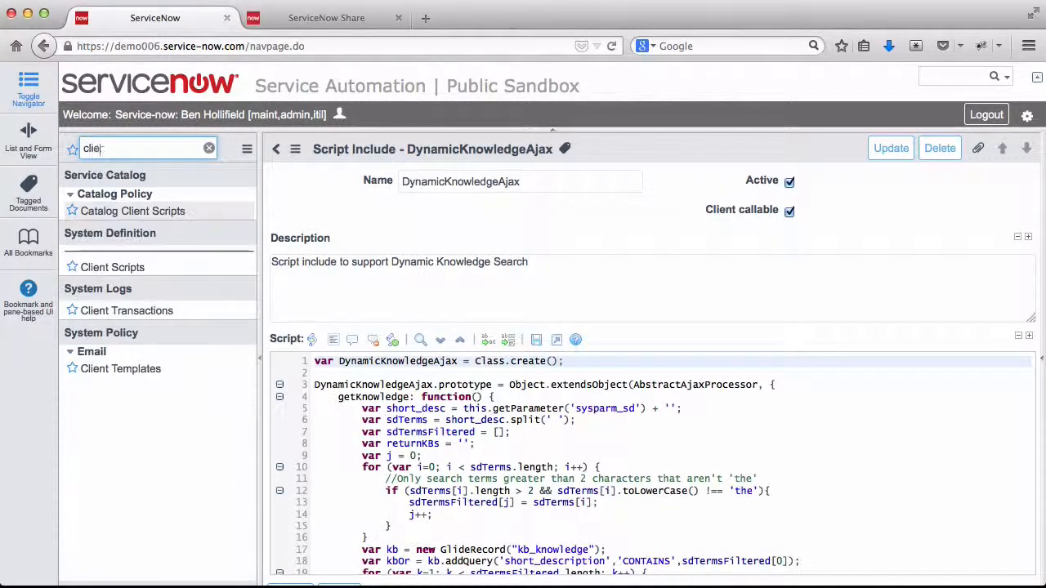
type("nt scrip")
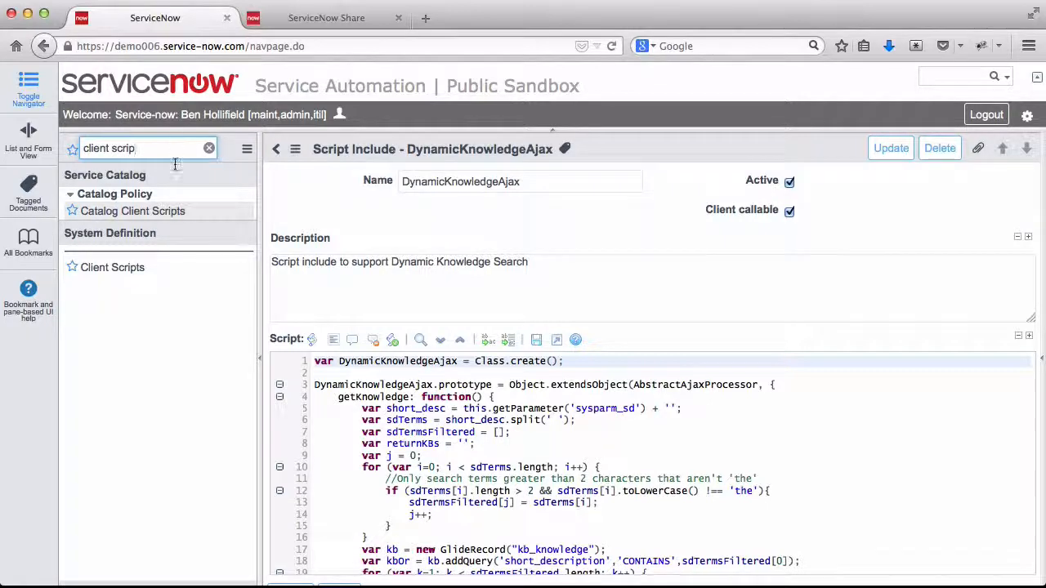
left_click(115, 268)
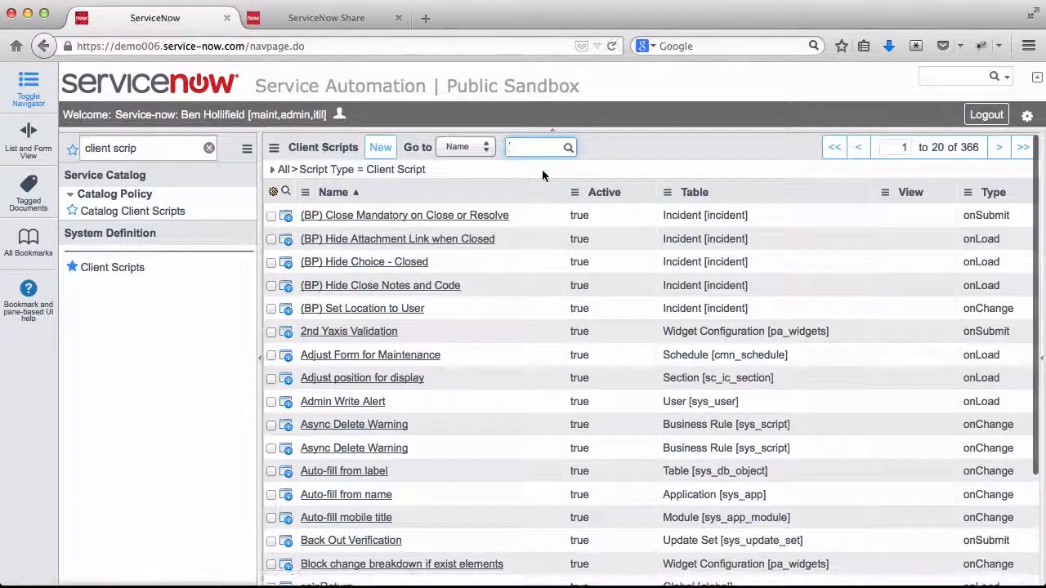
Search the client scripts by name for "*dynamic" and open the Dynamic Knowledge Search record.
type("*dy")
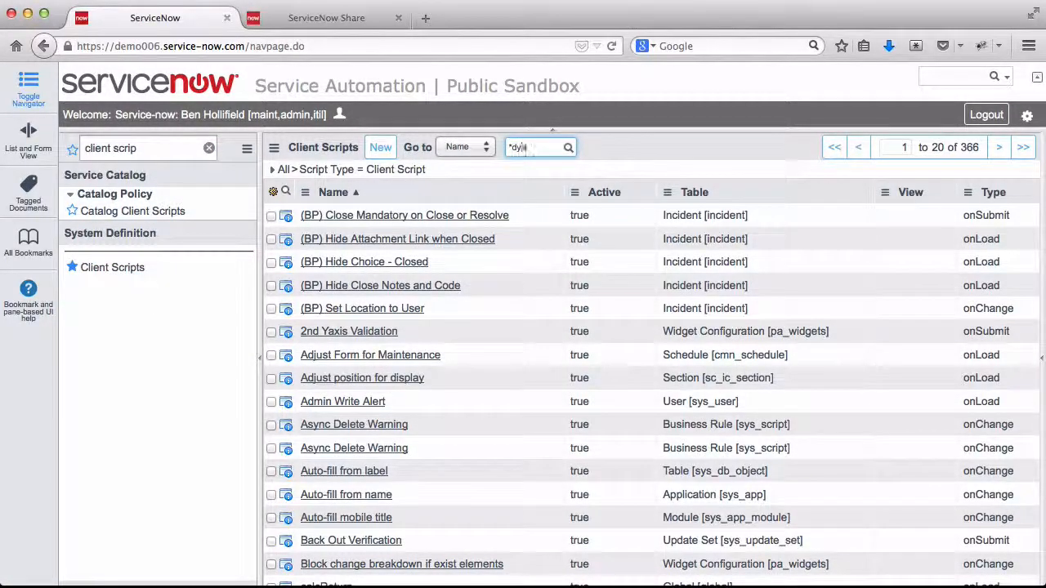
type("namic")
key("Return")
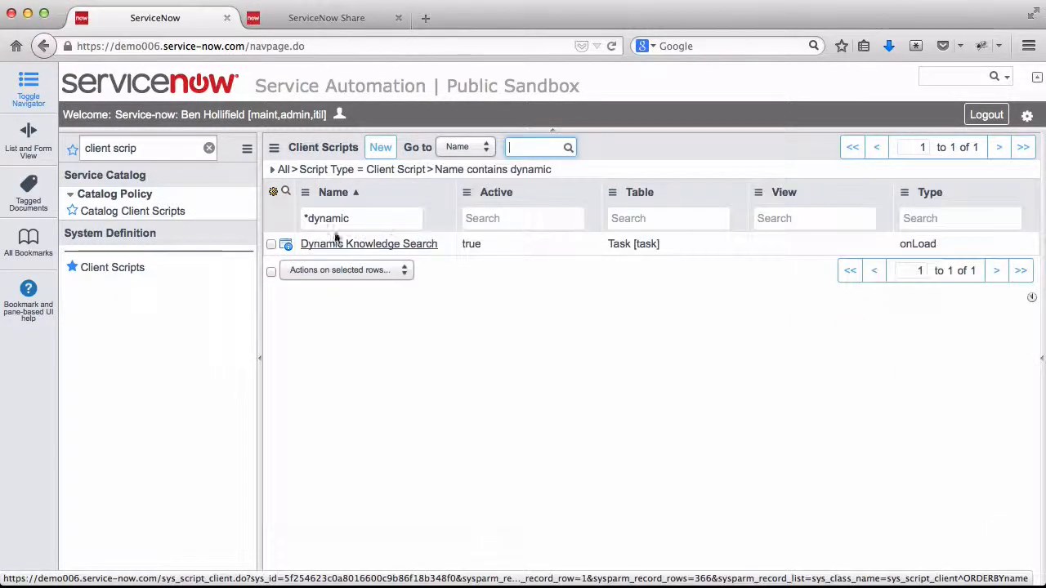
left_click(295, 244)
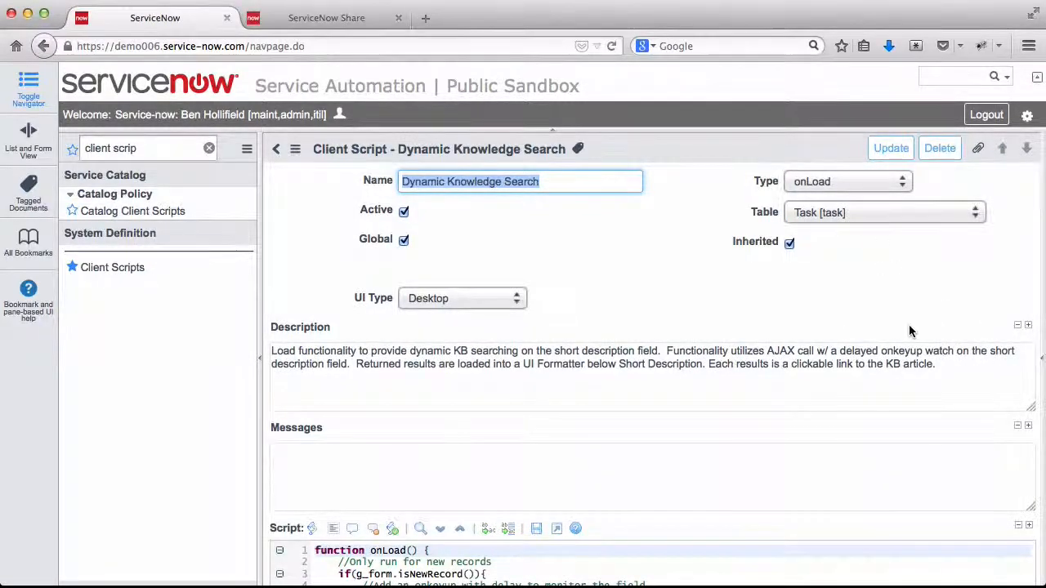
Examine the Dynamic Knowledge Search client script from the onLoad function through checkField to dynamicKBsearch.
scroll(909, 331, "down", 5)
left_click(815, 327)
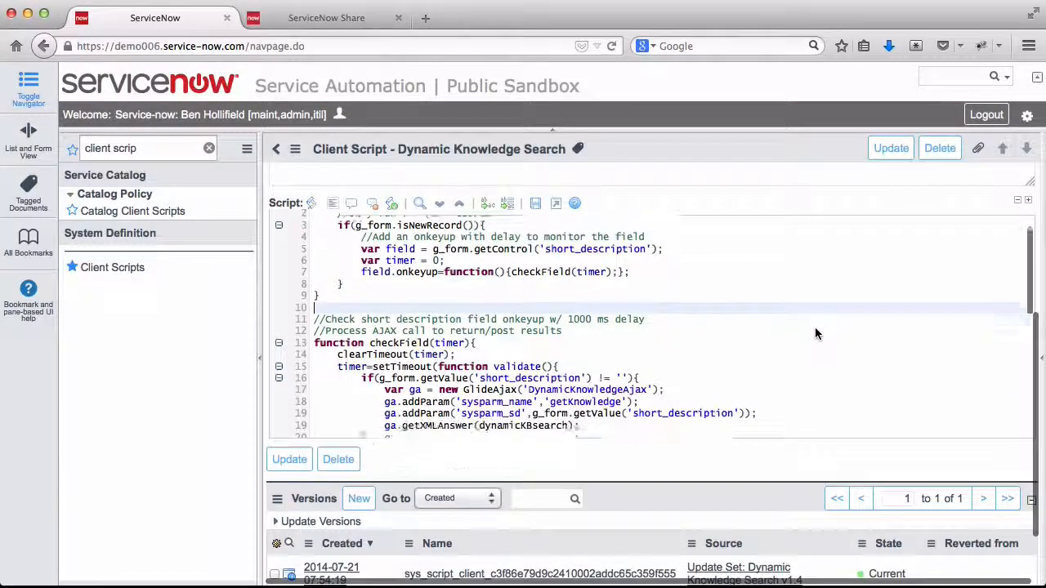
scroll(815, 333, "down", 4)
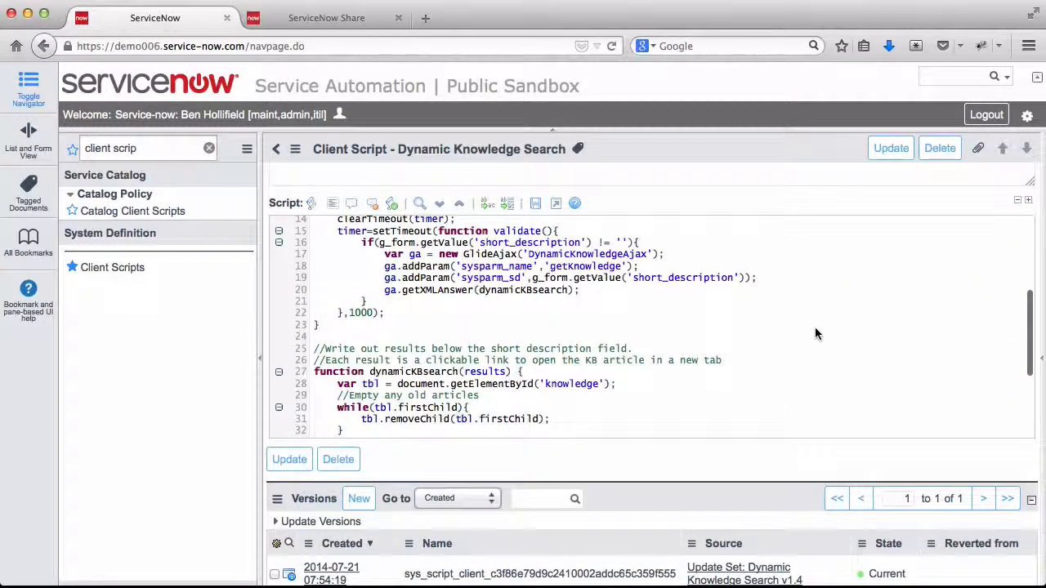
scroll(815, 334, "down", 3)
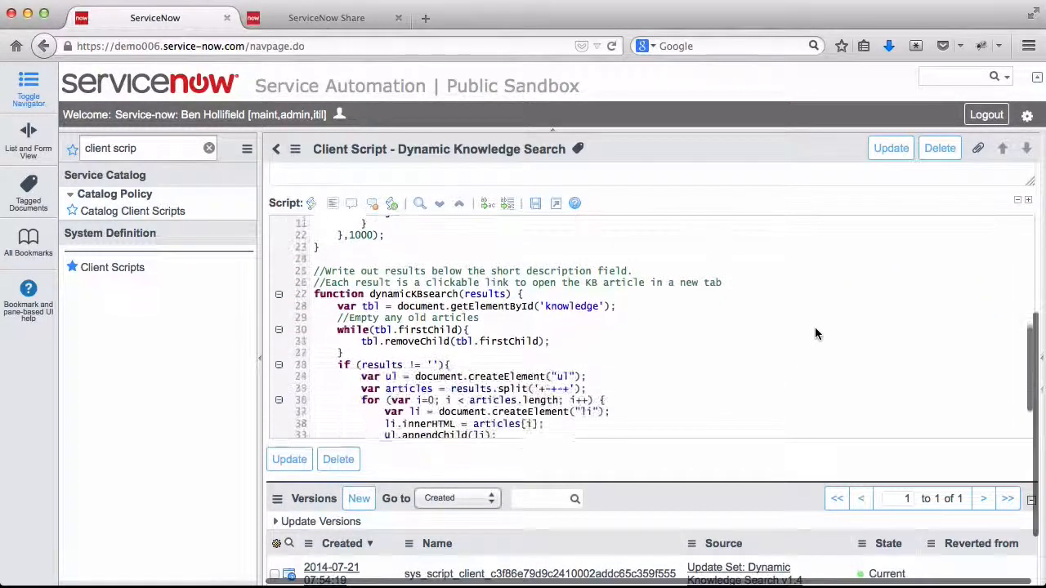
scroll(815, 327, "down", 2)
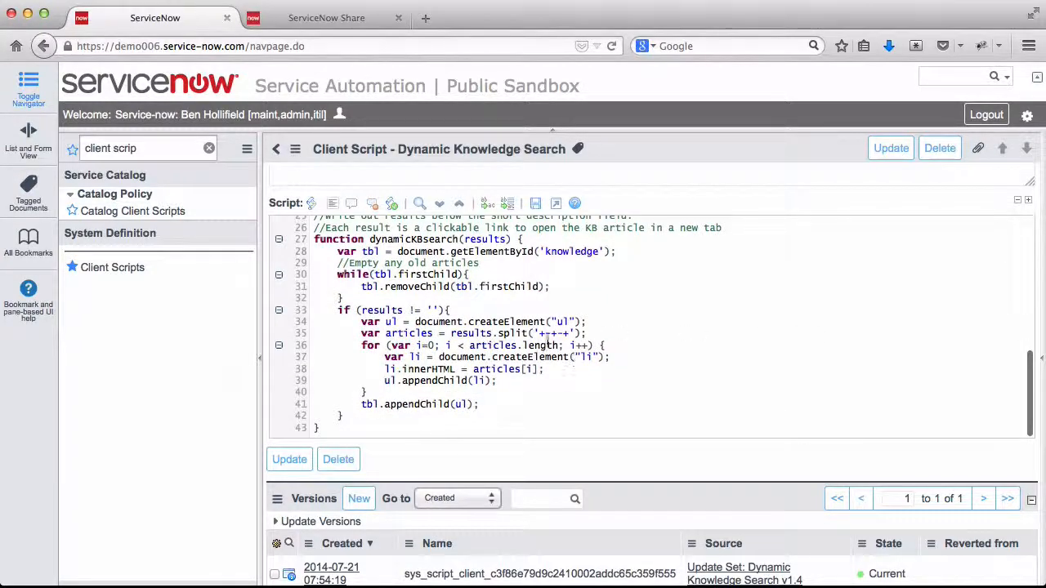
scroll(752, 347, "up", 8)
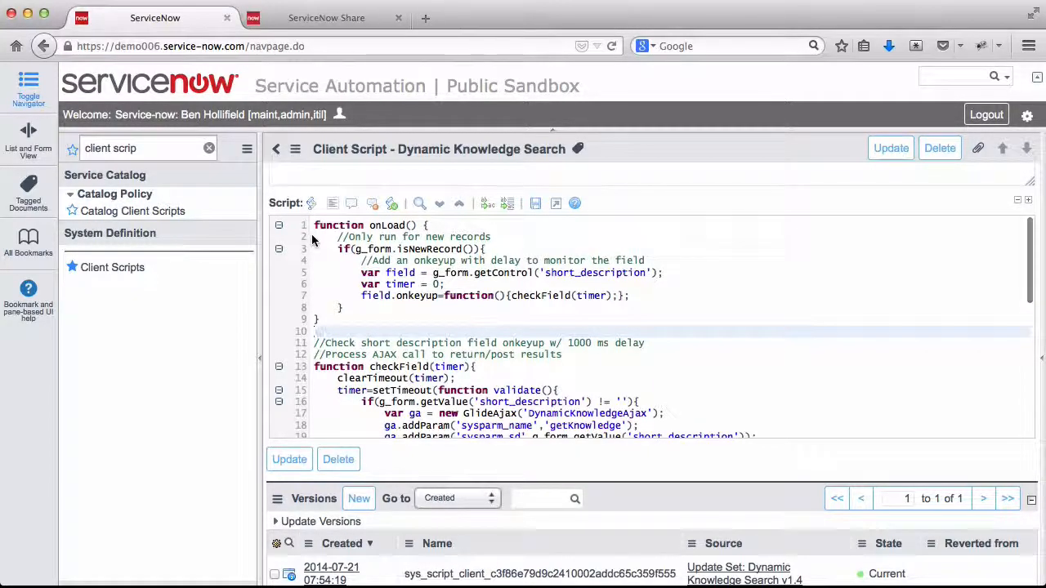
left_click_drag(313, 240, 581, 415)
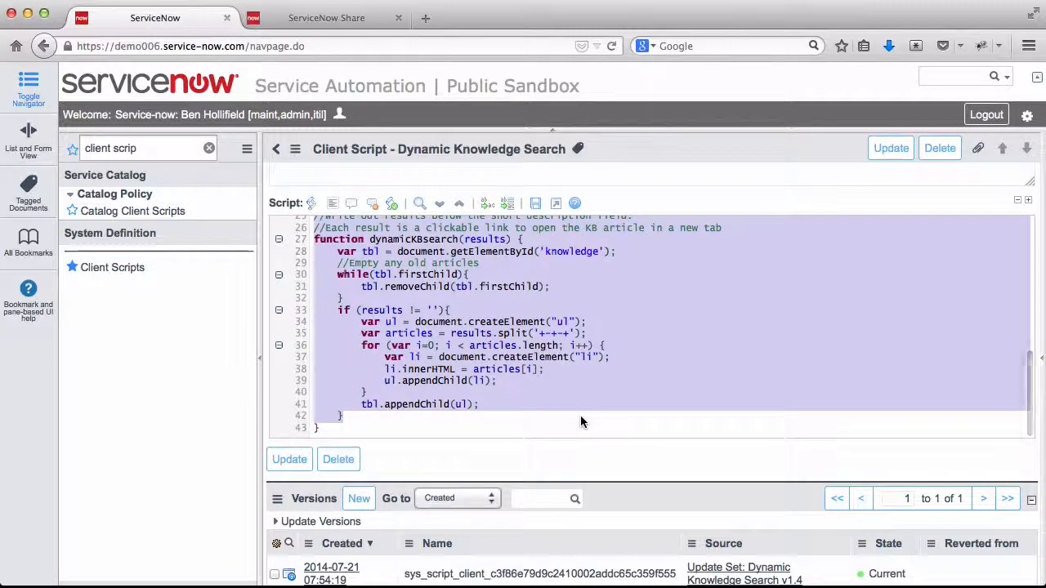
scroll(723, 365, "up", 5)
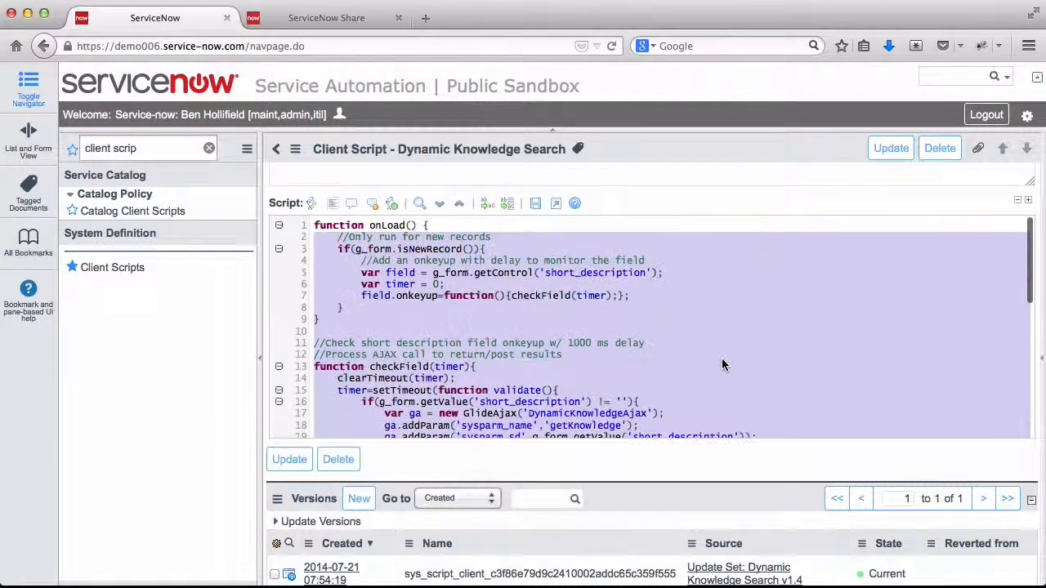
left_click(723, 365)
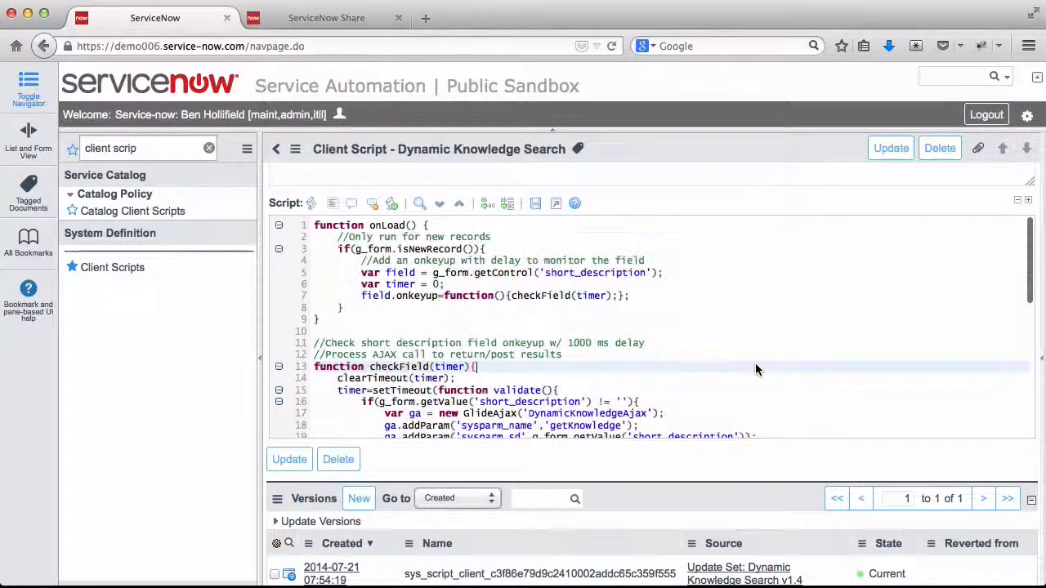
Filter the application navigator for "record pro" and open the Record Producers list of the service catalog.
left_click(210, 148)
type("record p")
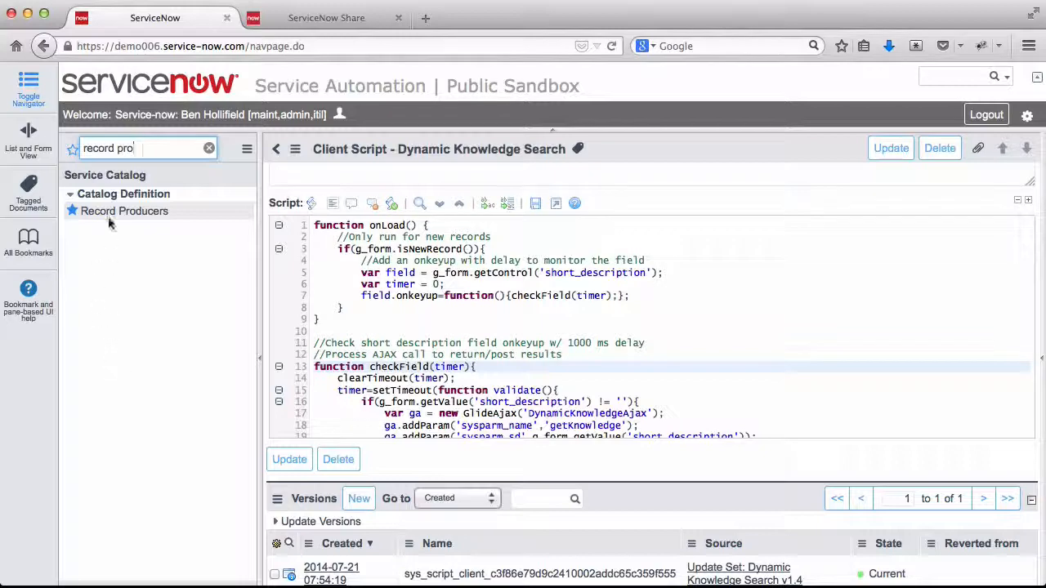
type("ro")
left_click(111, 214)
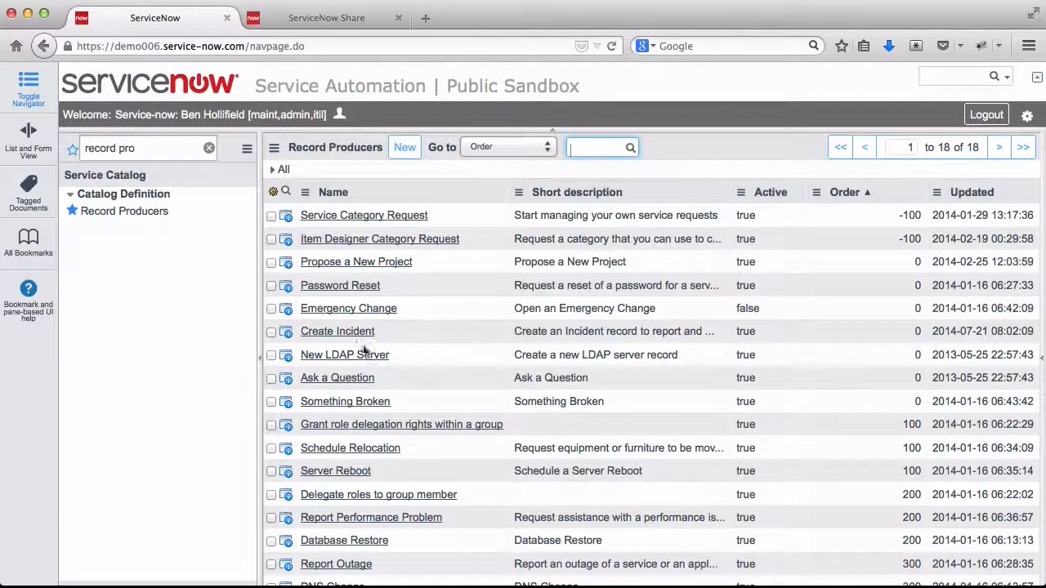
Open the Create Incident record producer and display its related list of variables.
mouse_move(287, 333)
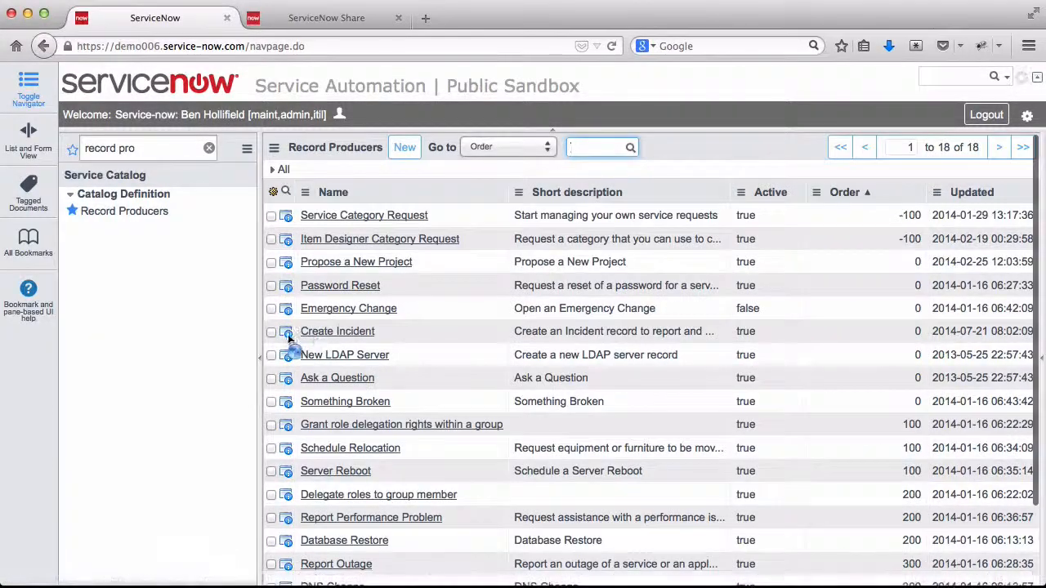
left_click(286, 338)
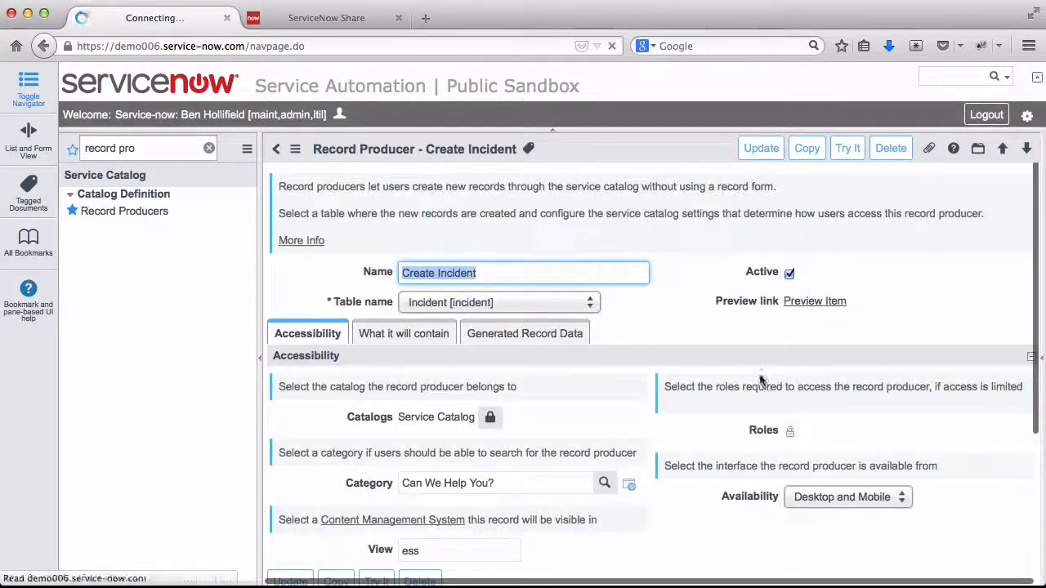
scroll(858, 325, "down", 5)
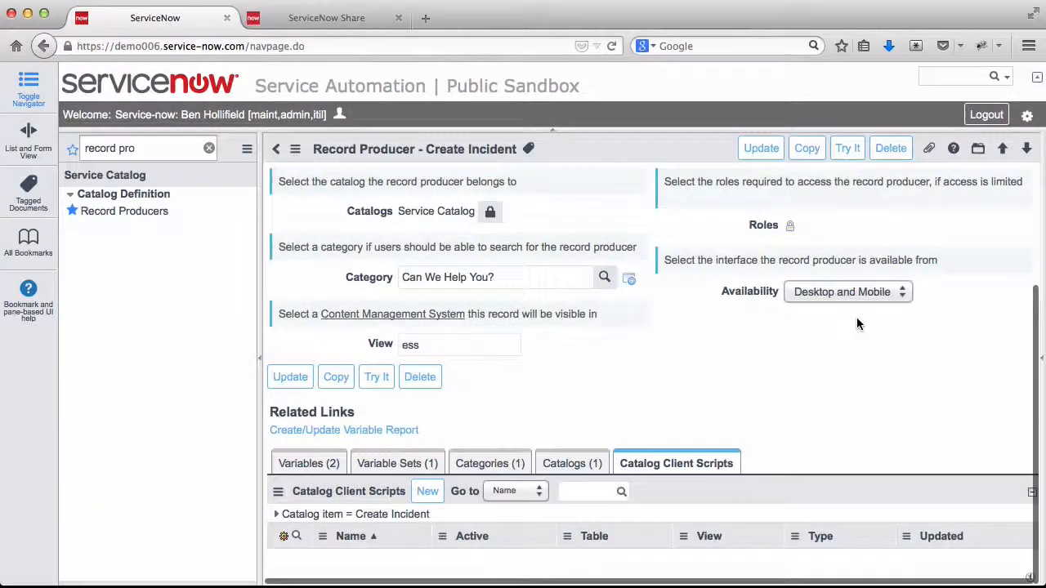
left_click(308, 463)
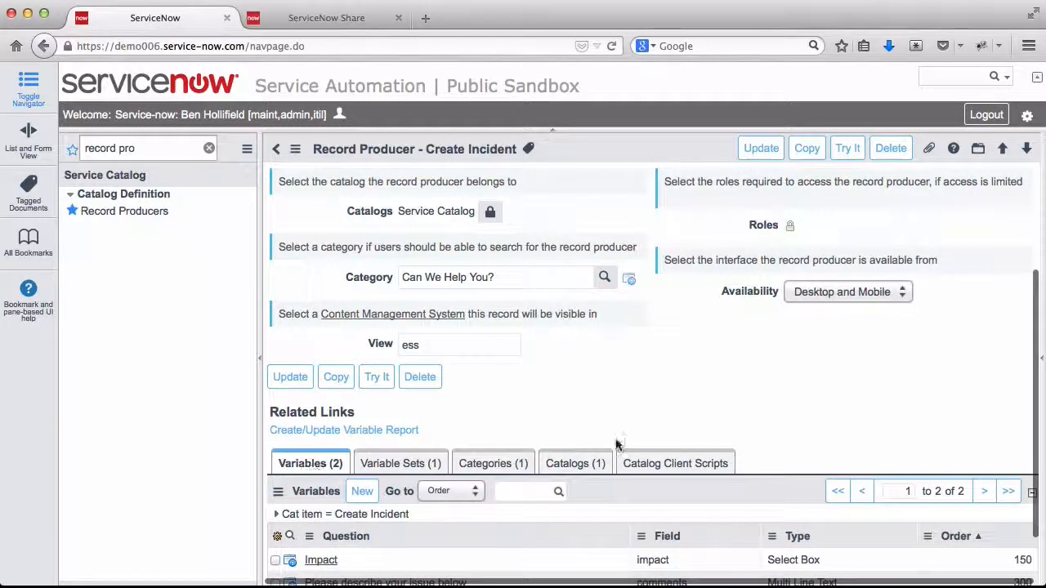
scroll(621, 442, "down", 2)
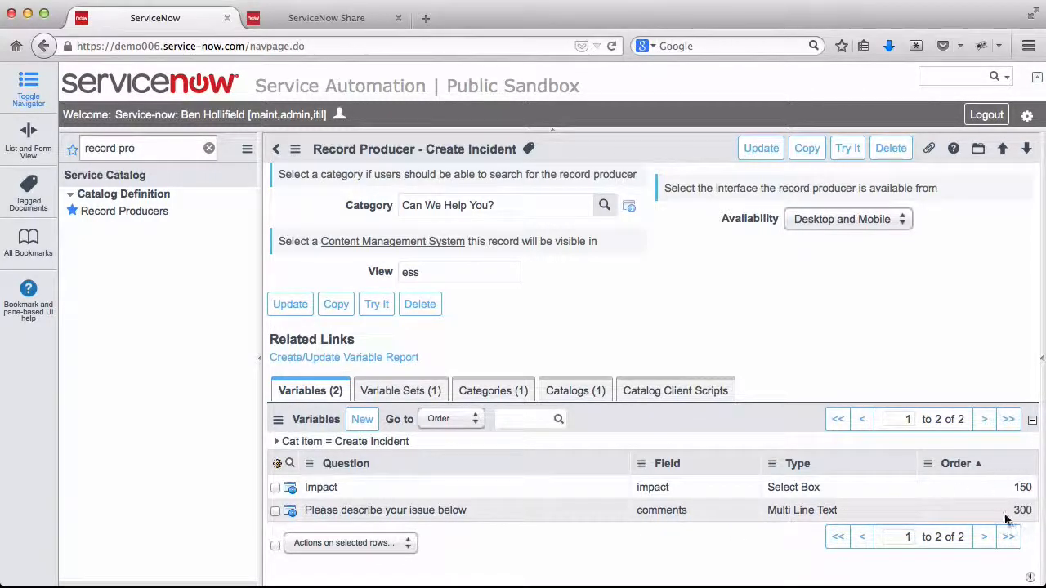
Start a new variable for the Create Incident record producer with type Macro and macro dynamic_knowledge_search.
left_click(364, 421)
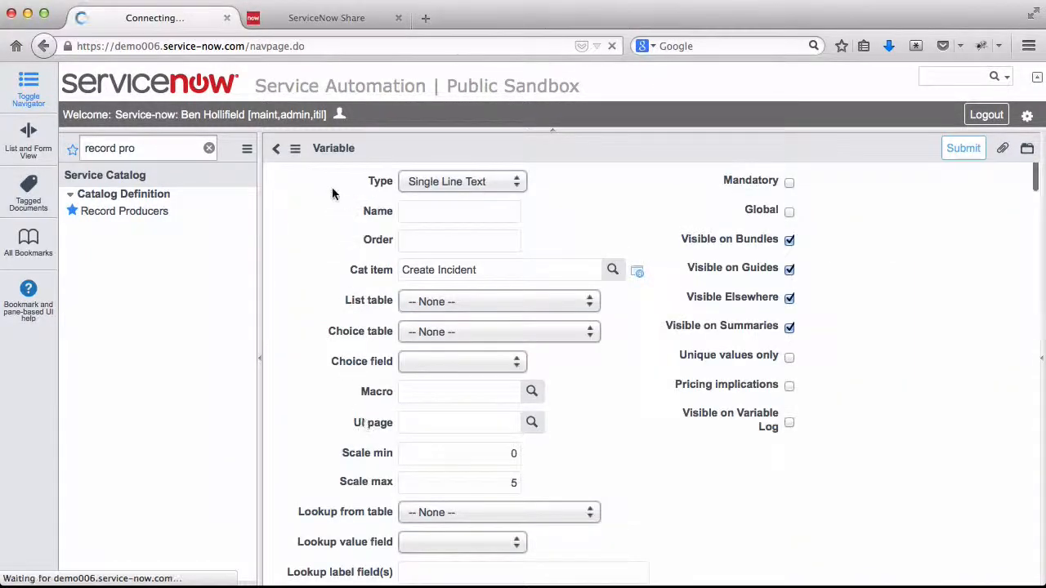
left_click(472, 183)
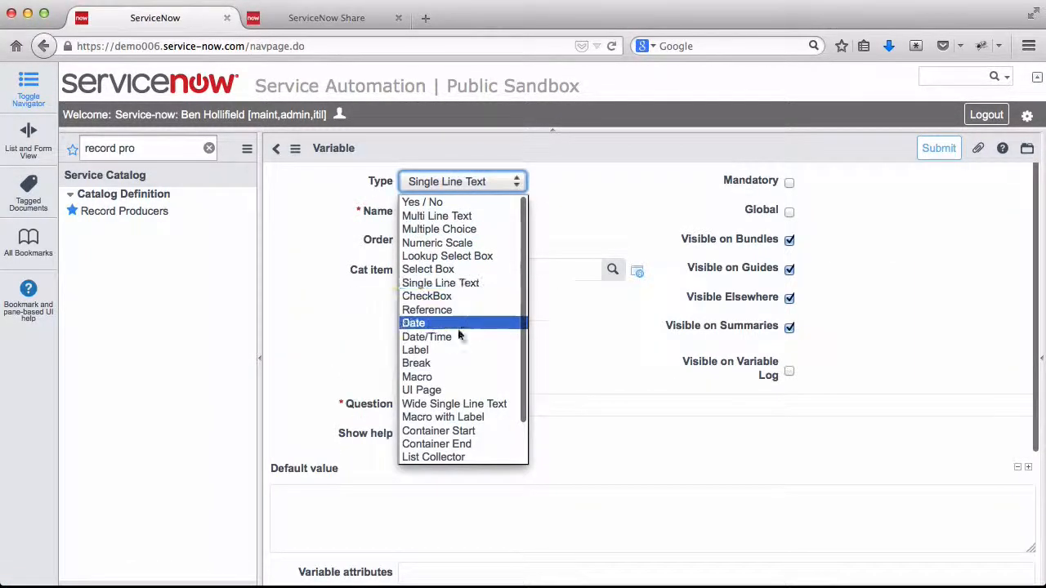
left_click(443, 377)
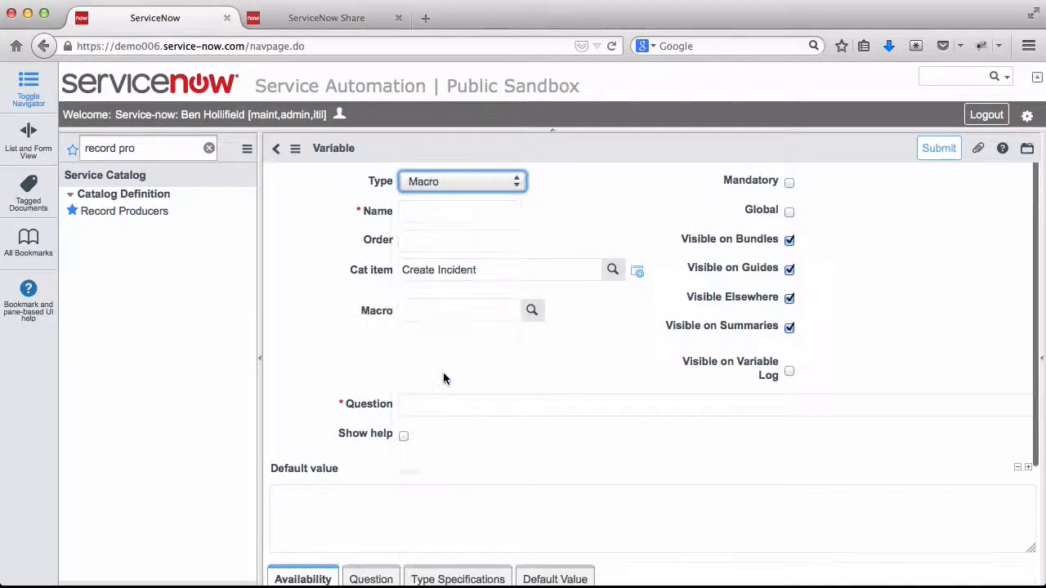
left_click(428, 309)
type("*d")
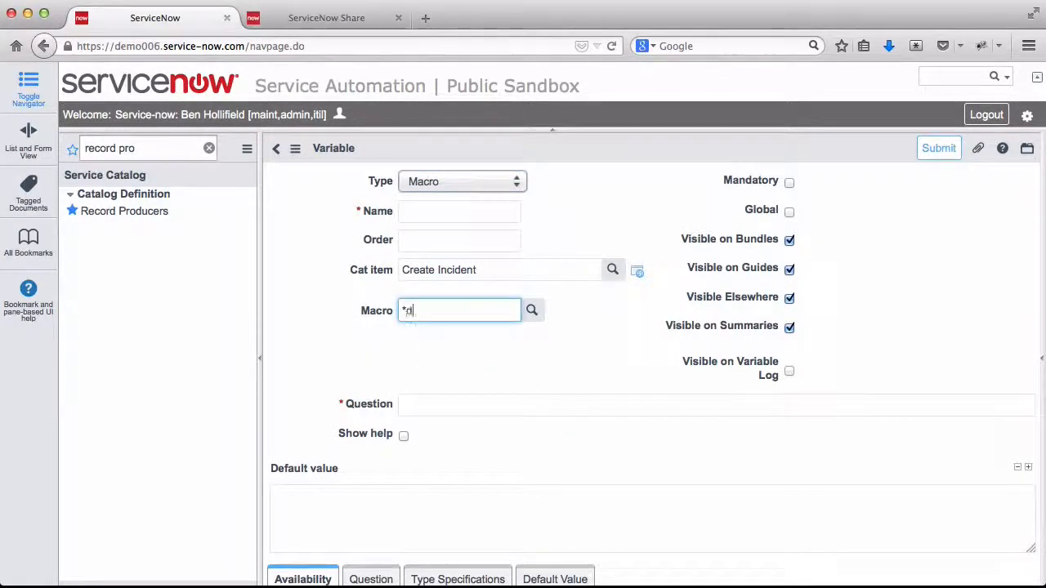
type("ynamic")
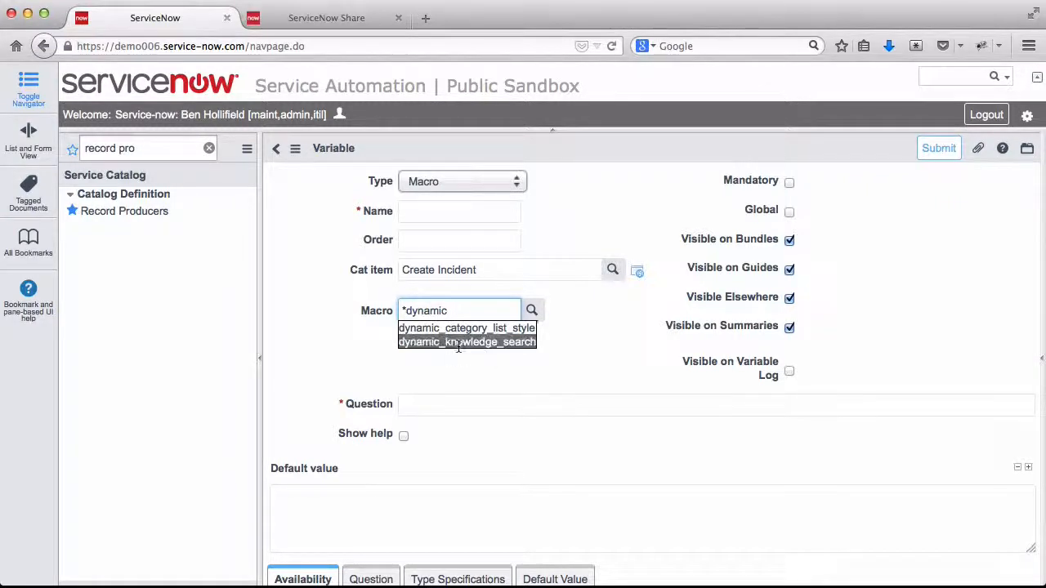
left_click(469, 343)
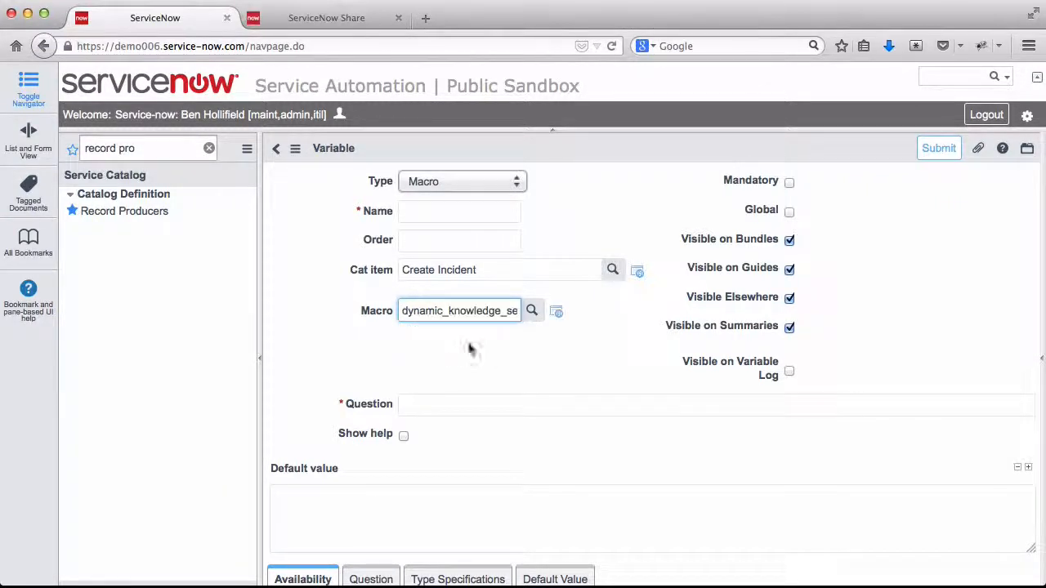
Name the variable dynamic_knowledge_search and set its order to 301.
left_click(428, 212)
type("dynamic_k")
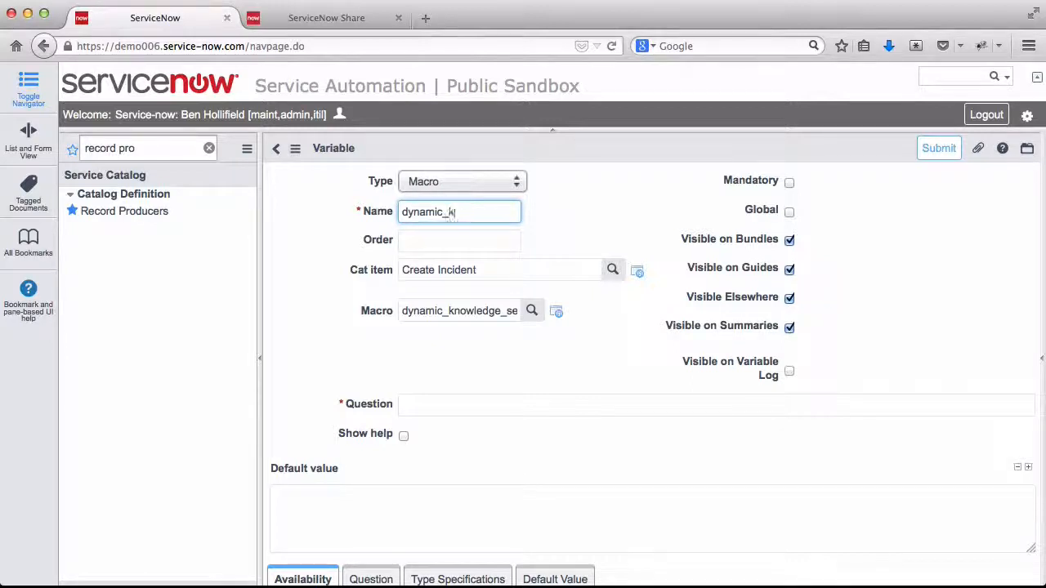
type("nowledge_search")
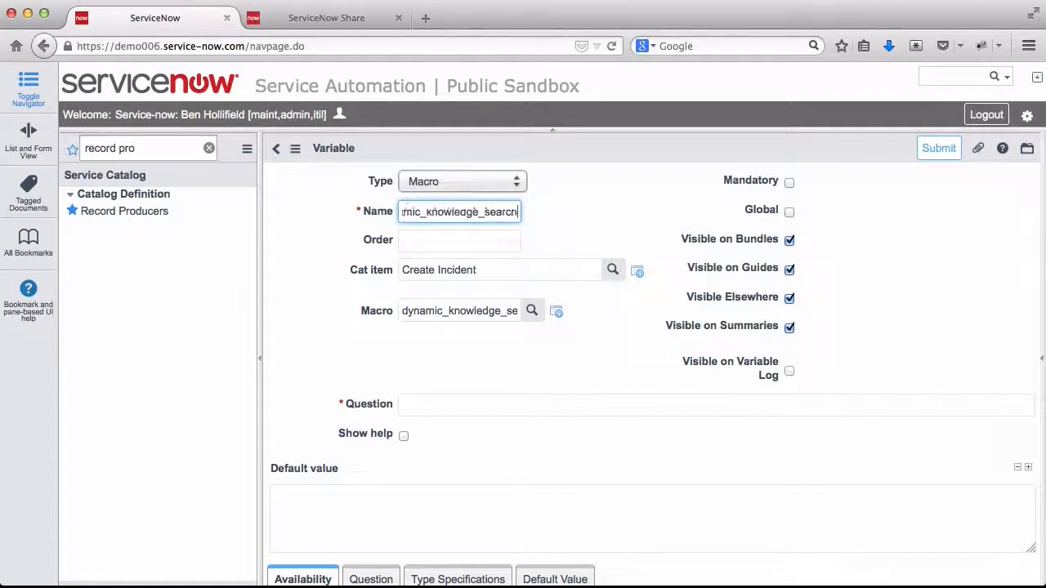
left_click(432, 242)
type("301")
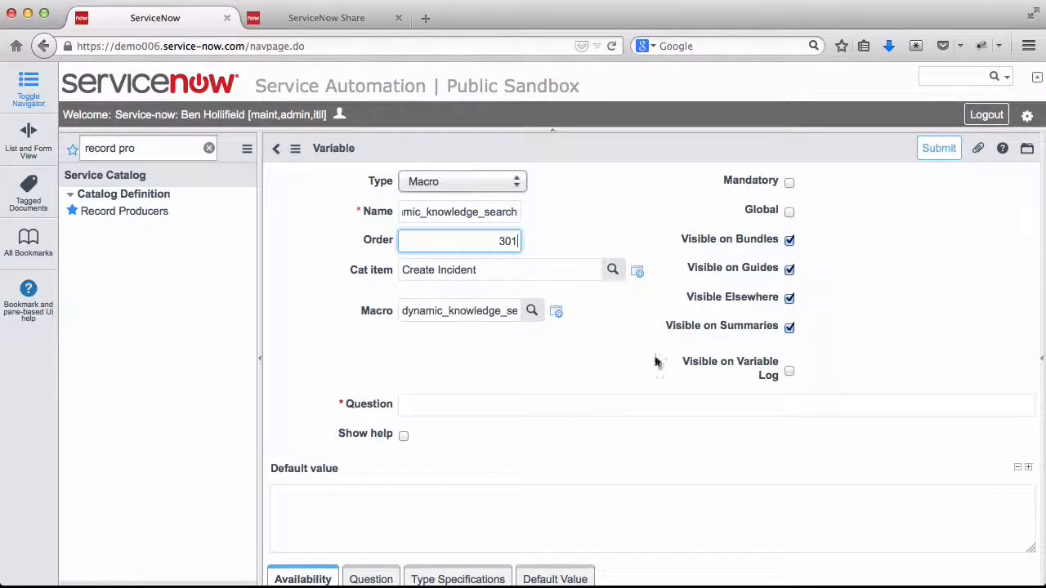
Enter "Dynamic Knowledge Search" as the variable's question and submit the variable.
left_click(429, 413)
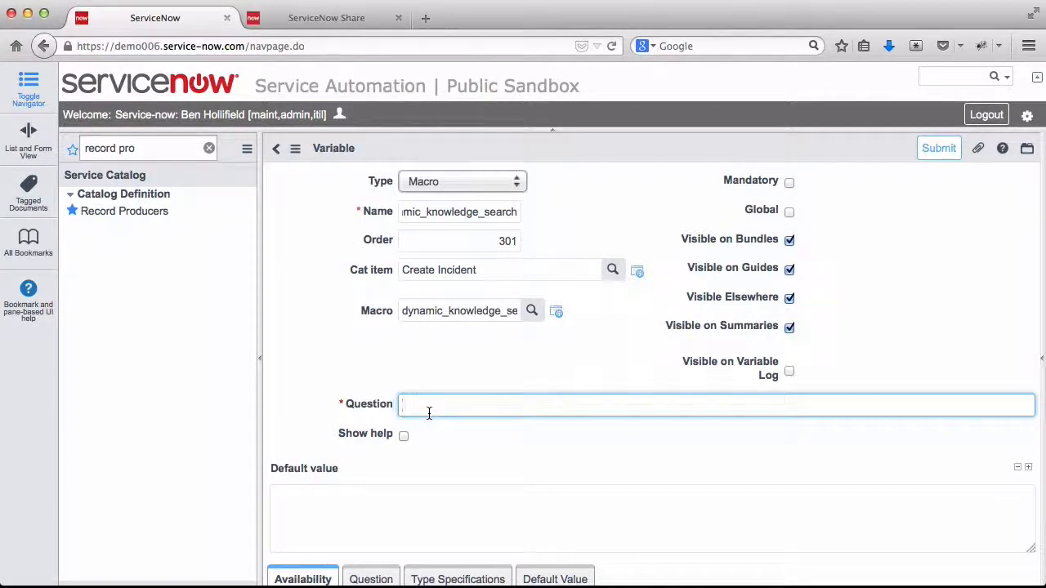
type("Dyanmi")
type("amic Knowle")
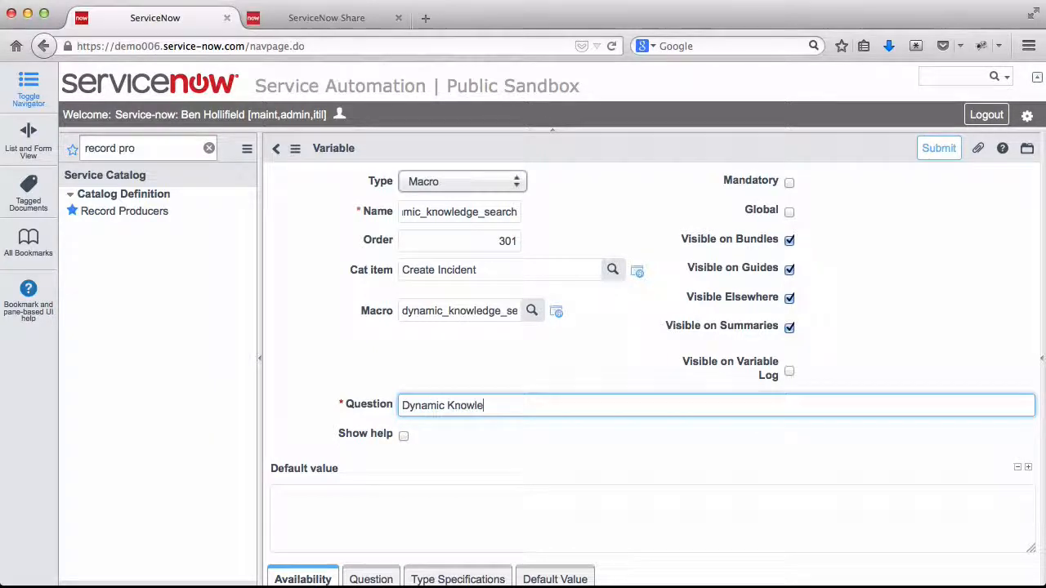
type("dge Search")
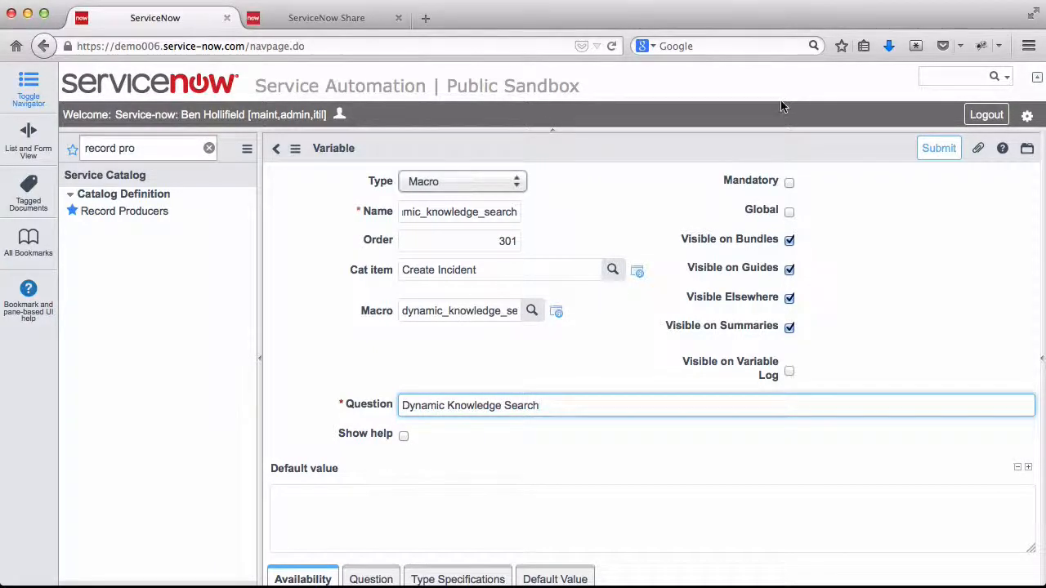
left_click(940, 149)
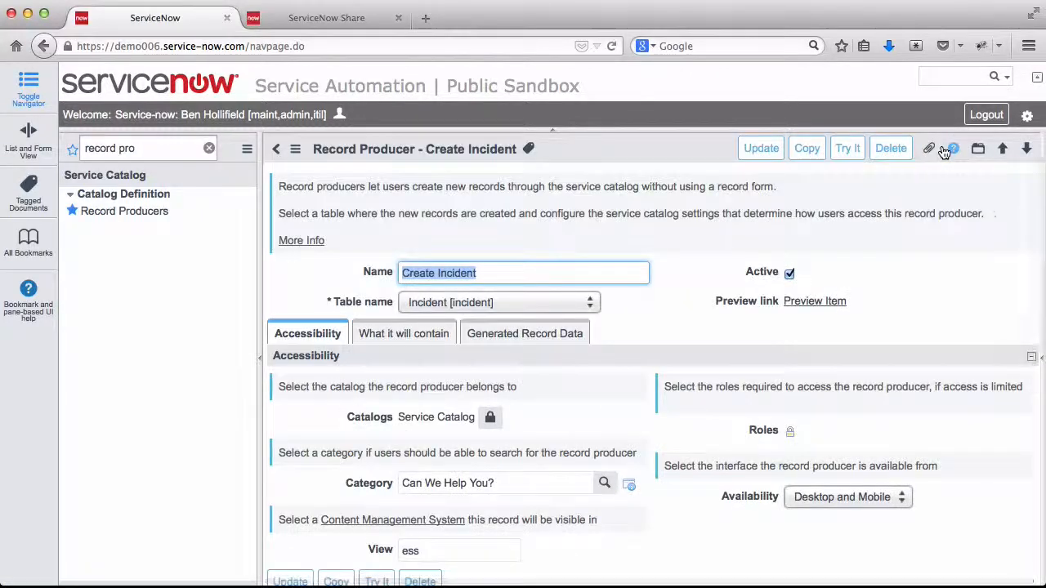
Start a new catalog client script for Create Incident with type onLoad and the name "Dynamic Knowledge Search".
scroll(953, 367, "down", 5)
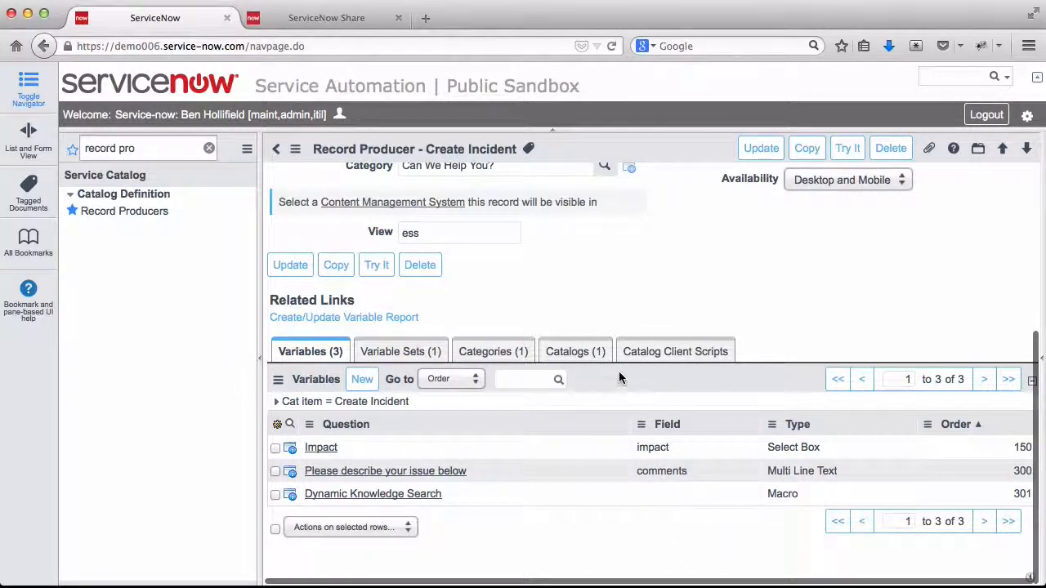
left_click(655, 344)
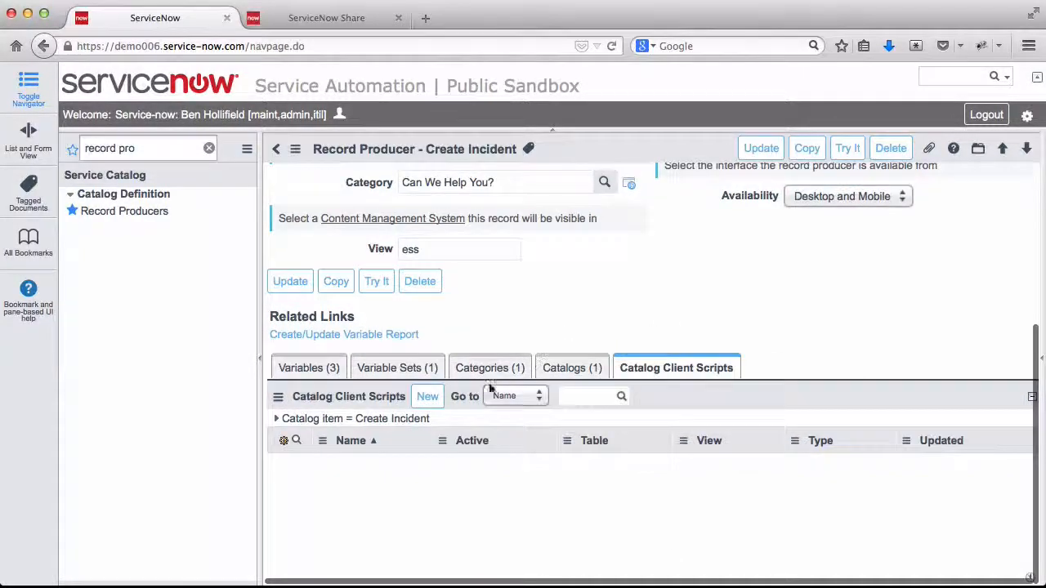
left_click(430, 399)
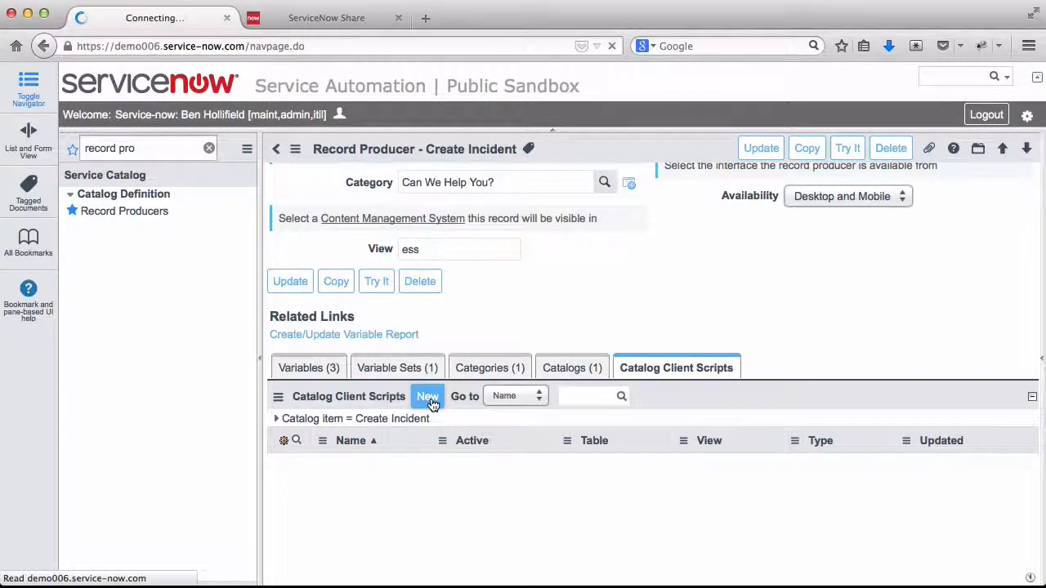
left_click(901, 179)
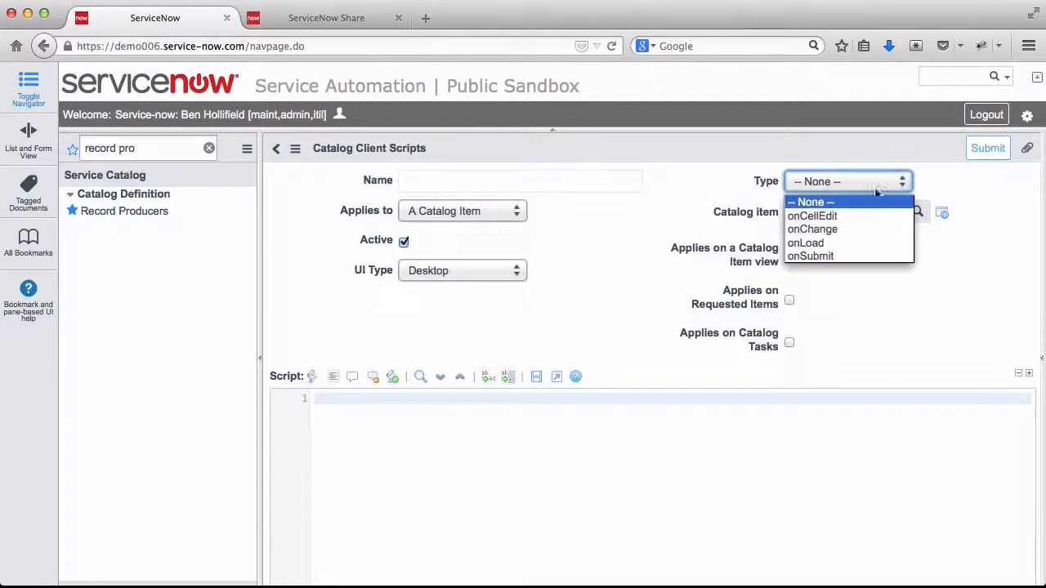
left_click(855, 237)
left_click(546, 191)
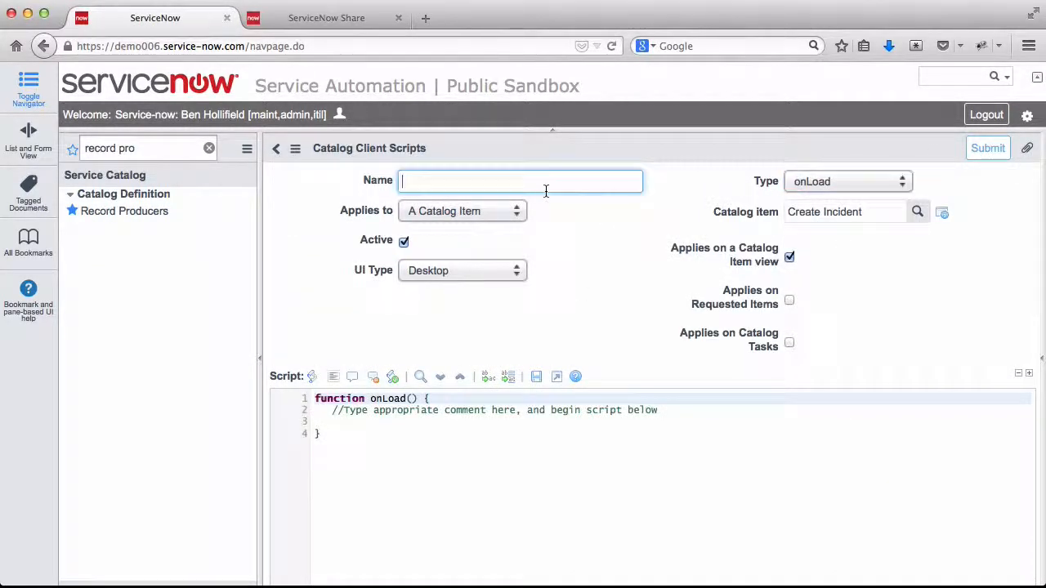
type("Dynamic Knowledge Search")
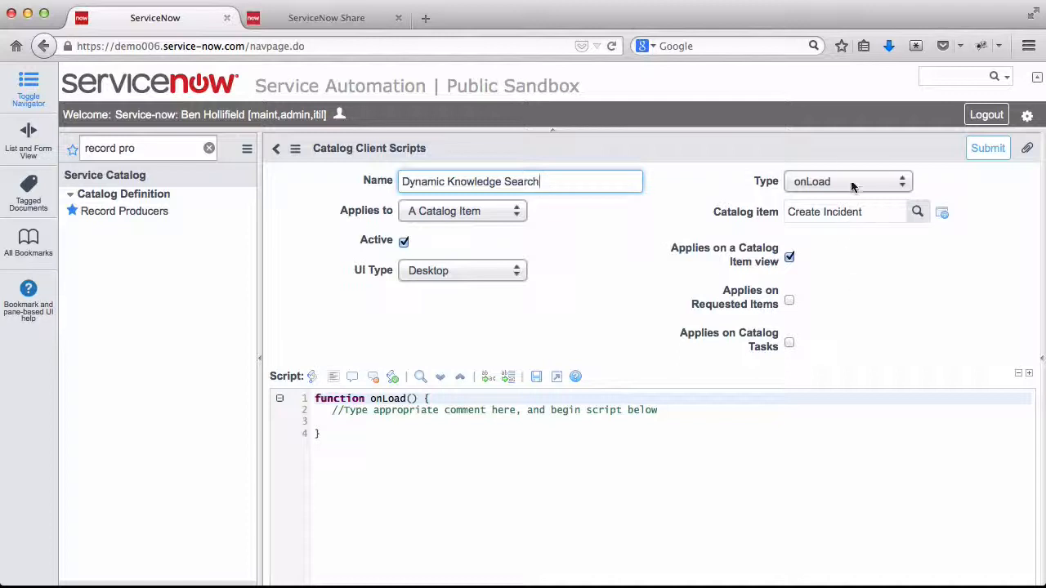
Replace the placeholder code of the catalog client script with the copied Dynamic Knowledge Search client script.
left_click_drag(334, 410, 682, 415)
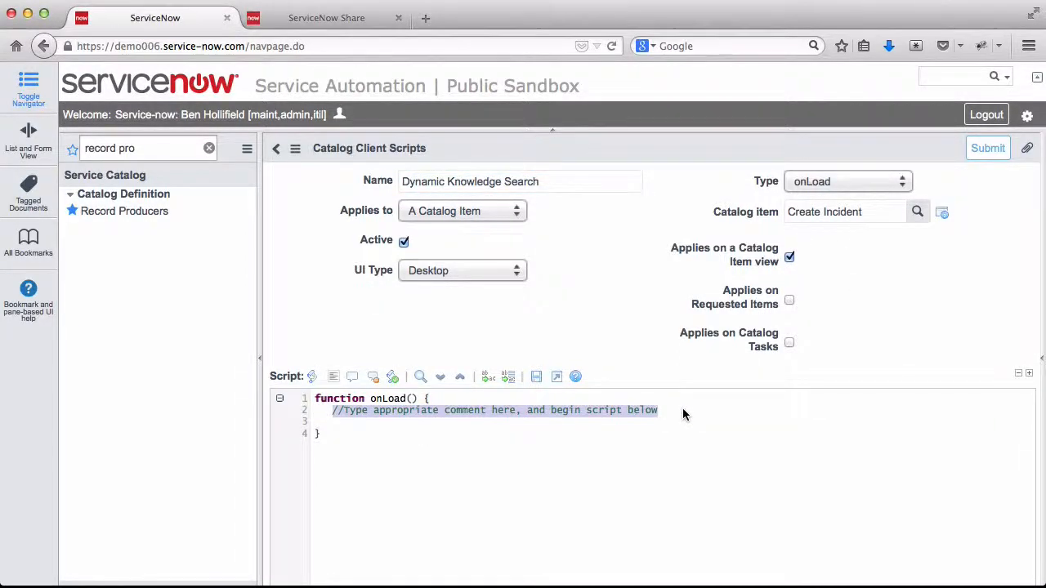
key("super+v")
scroll(613, 398, "up", 6)
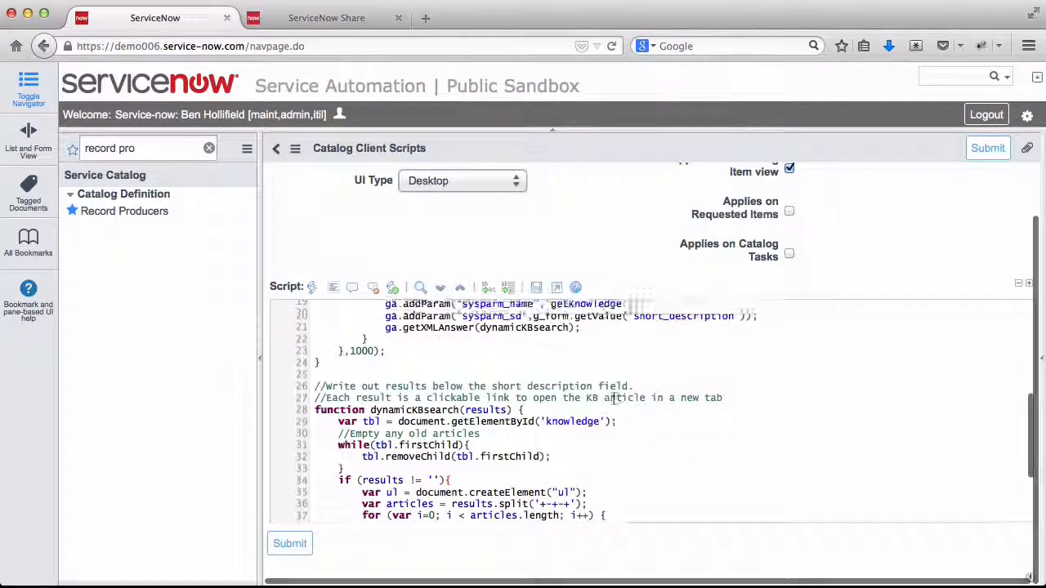
scroll(613, 404, "up", 2)
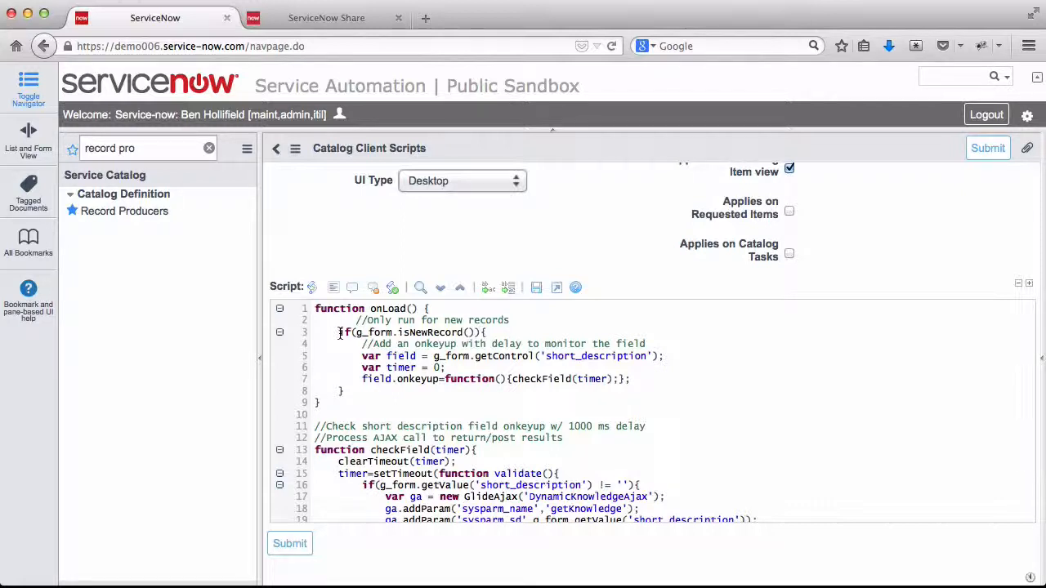
Comment out the g_form.isNewRecord() condition and its closing brace in the onLoad function.
left_click(340, 333)
type("//")
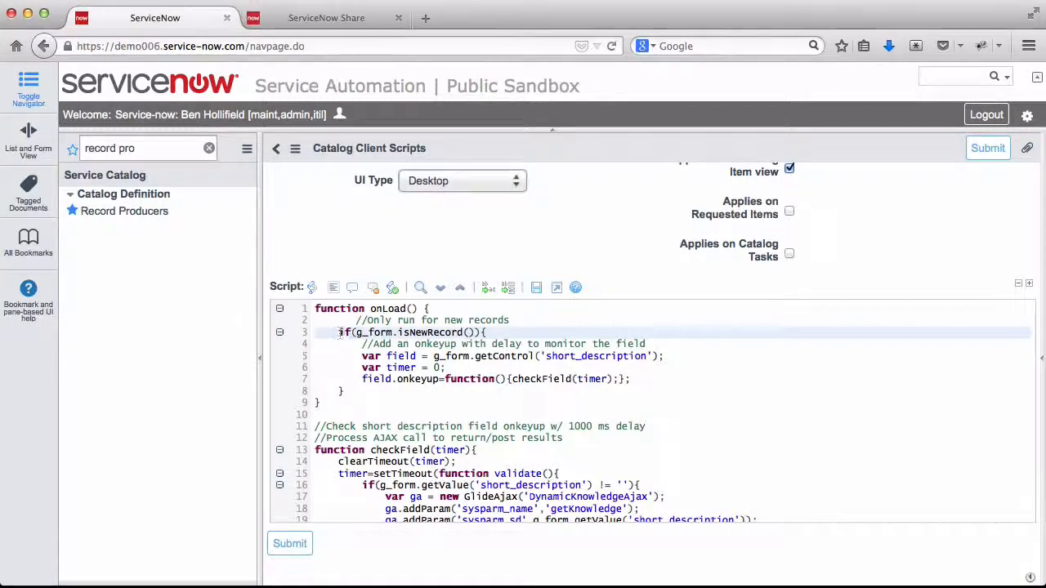
key("Down")
key("Down")
key("Down")
key("Down")
key("Down")
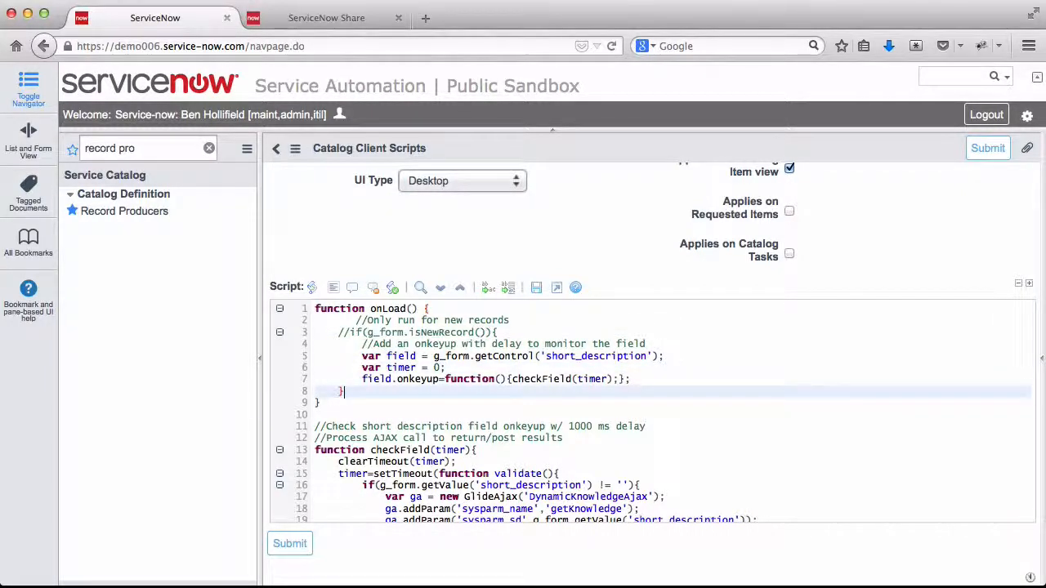
key("Home")
type("//")
Replace 'short_description' with 'comments' in the getControl call of the onLoad function.
left_click_drag(546, 356, 644, 356)
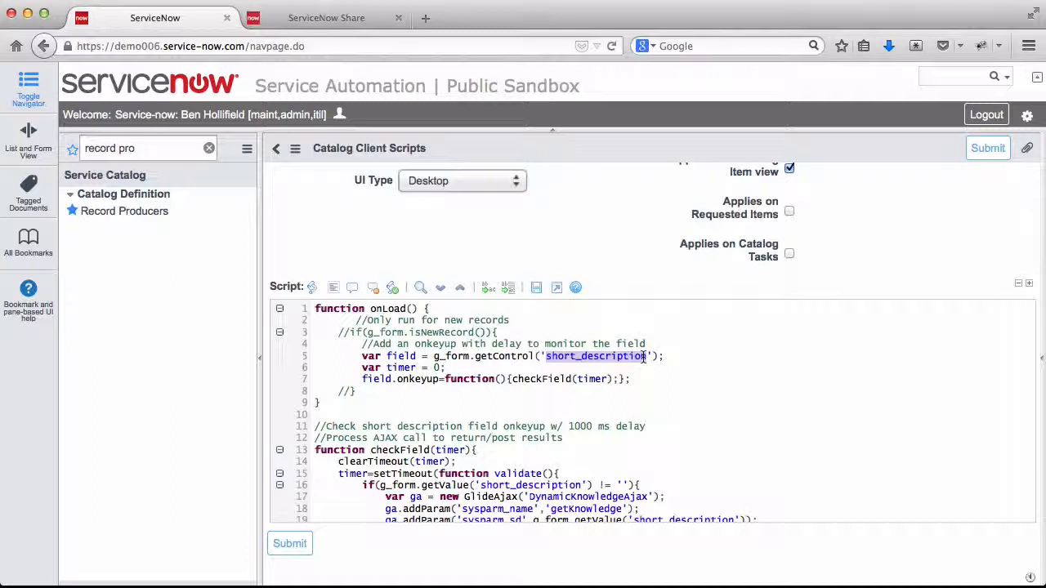
type("comments")
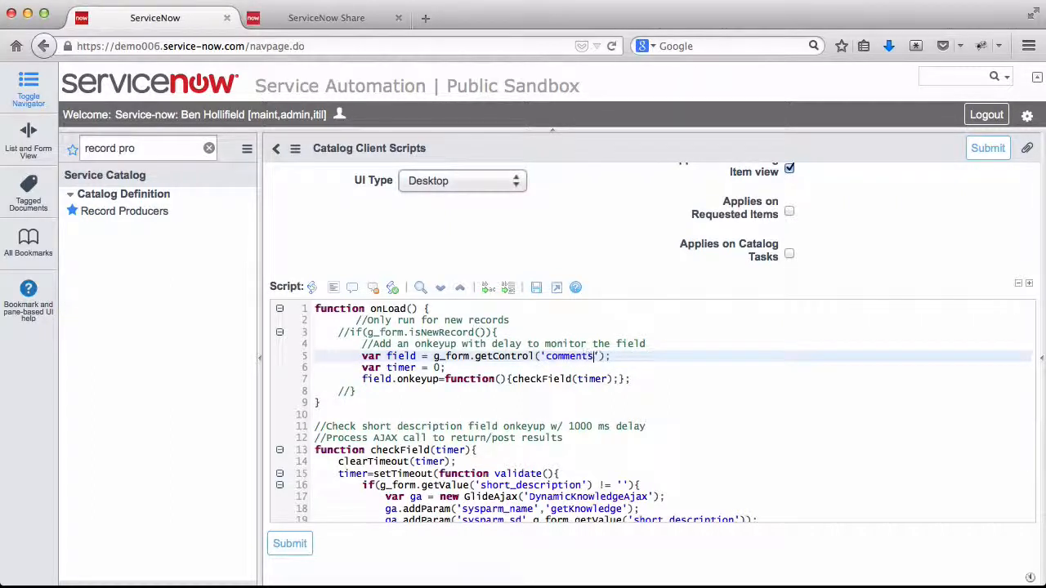
double_click(570, 356)
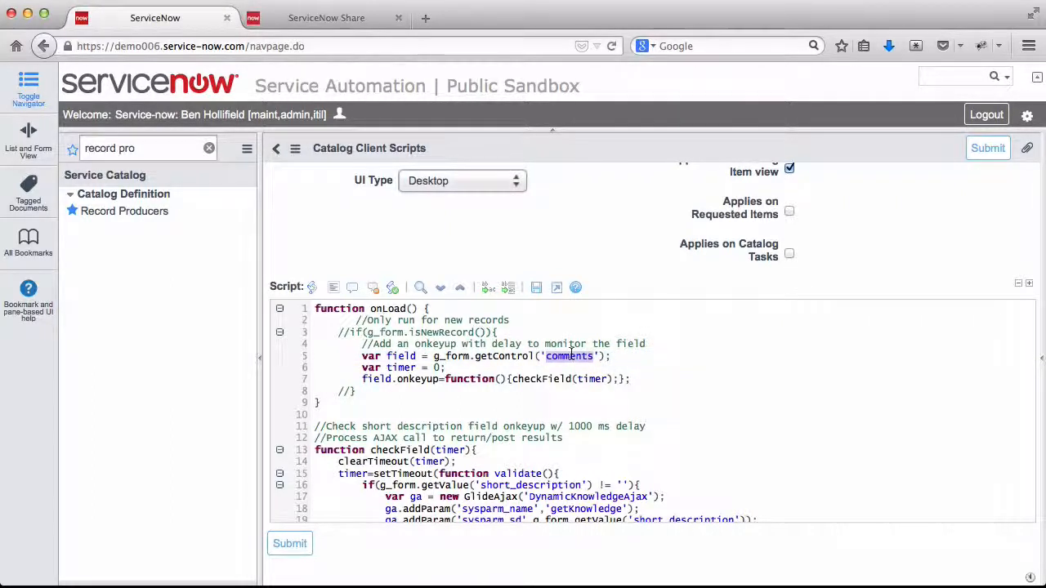
Replace 'short_description' with 'comments' in both getValue calls of checkField, and check the rest of the script.
scroll(743, 384, "down", 3)
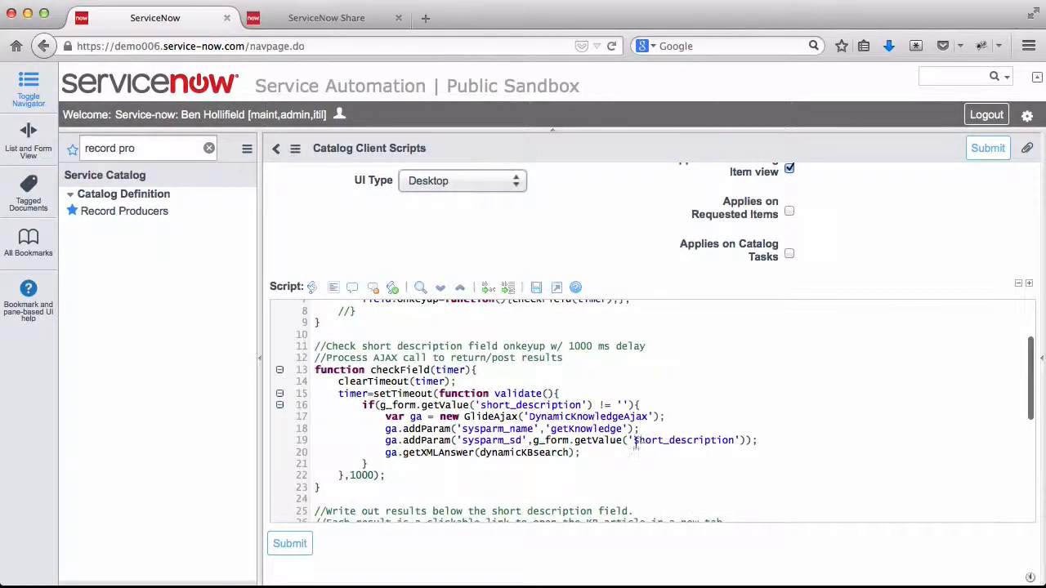
left_click_drag(634, 440, 735, 443)
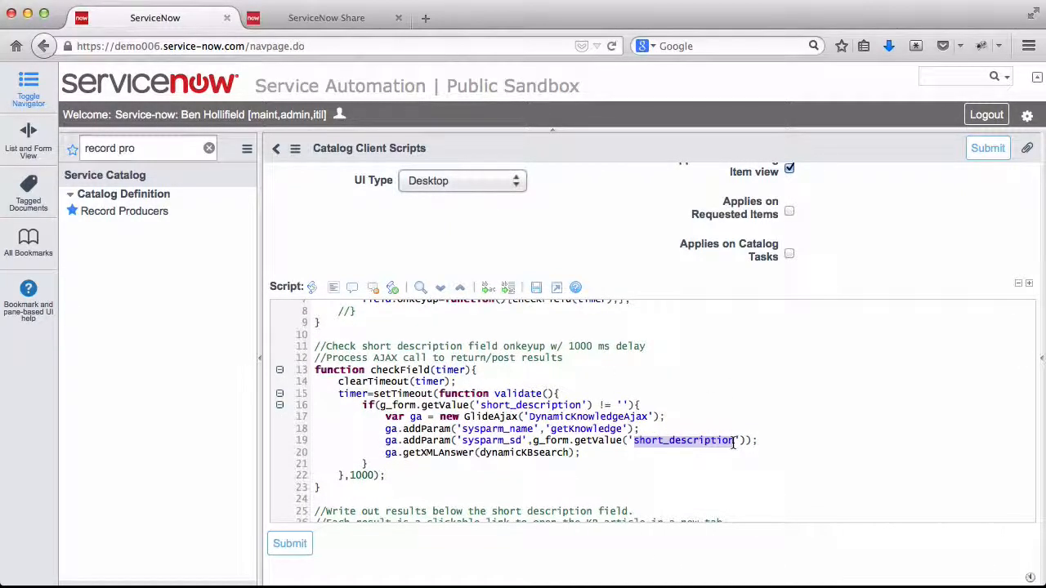
type("comments")
left_click_drag(481, 405, 577, 404)
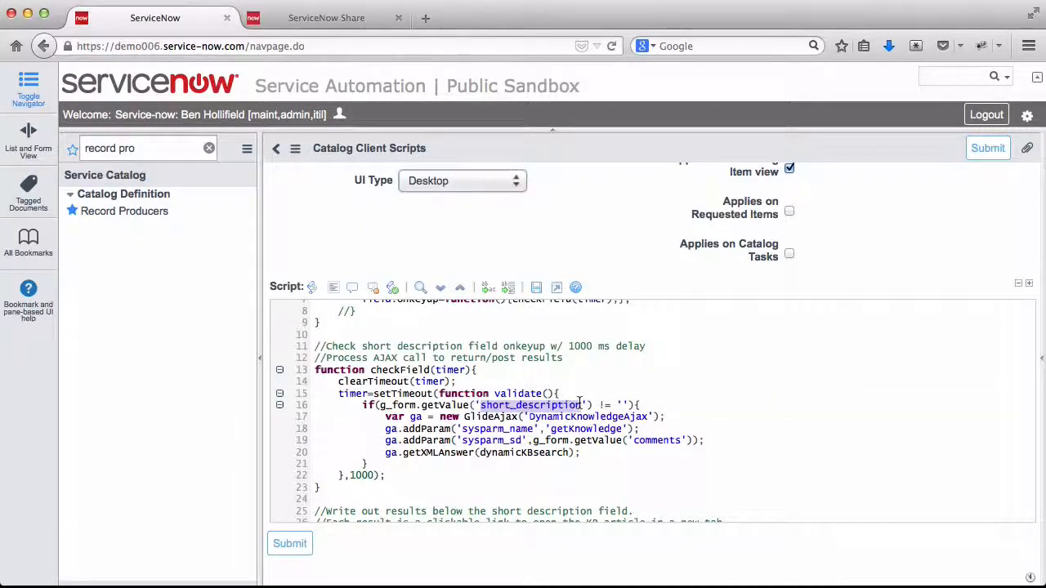
type("comments")
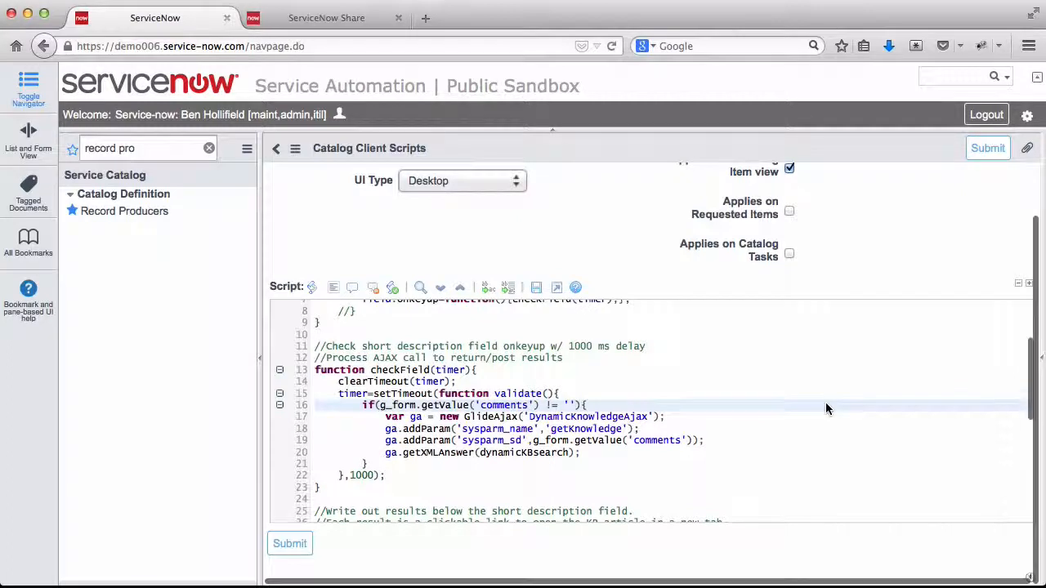
scroll(826, 402, "down", 2)
scroll(826, 409, "down", 5)
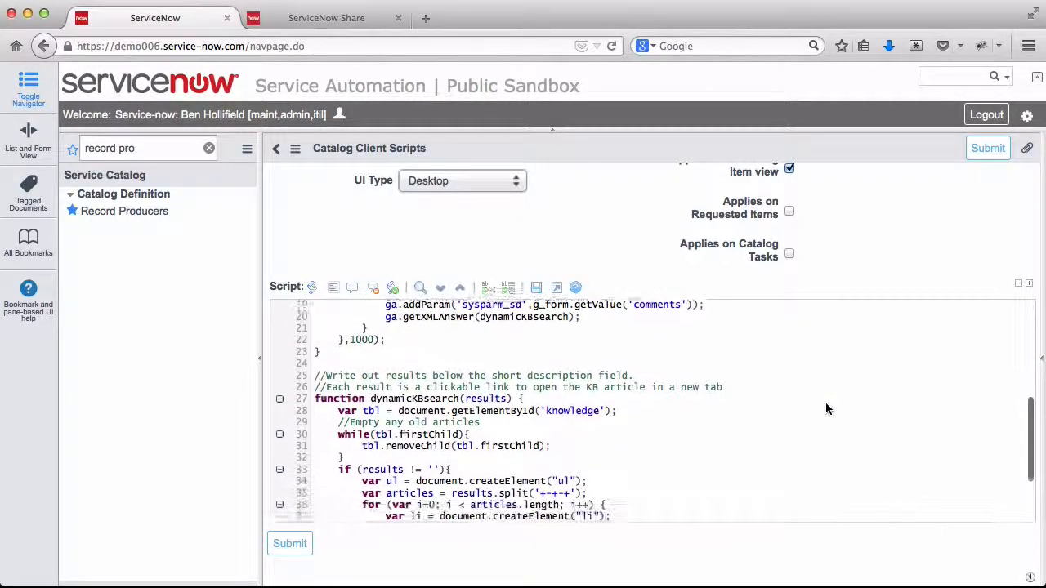
scroll(826, 402, "down", 3)
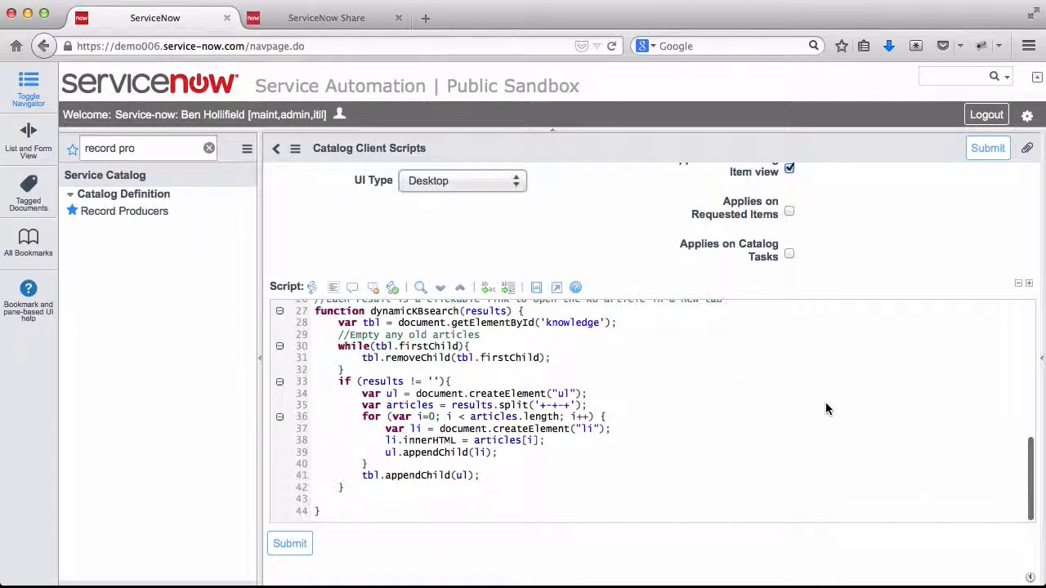
scroll(711, 418, "up", 6)
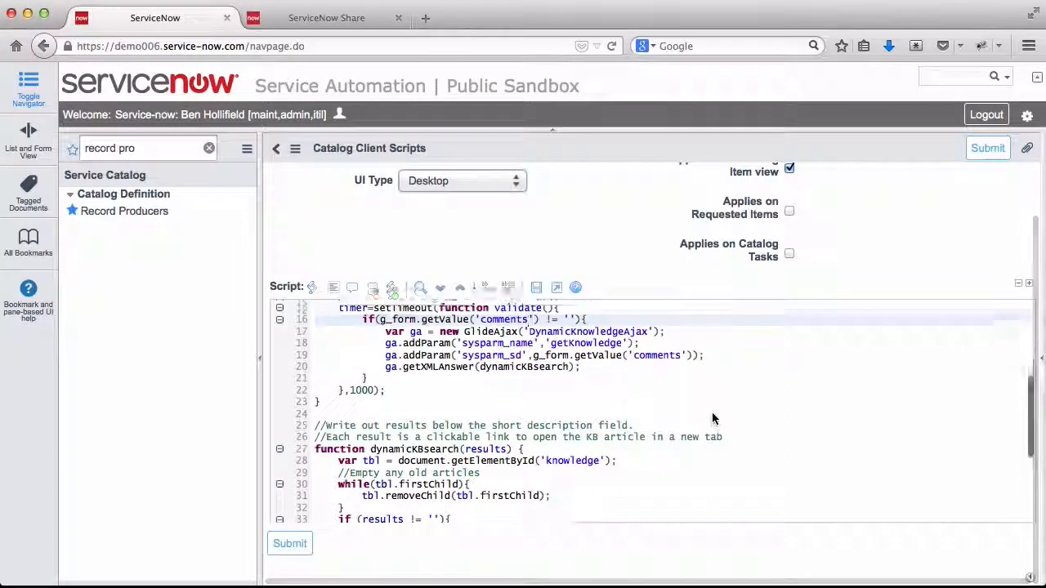
scroll(757, 441, "up", 4)
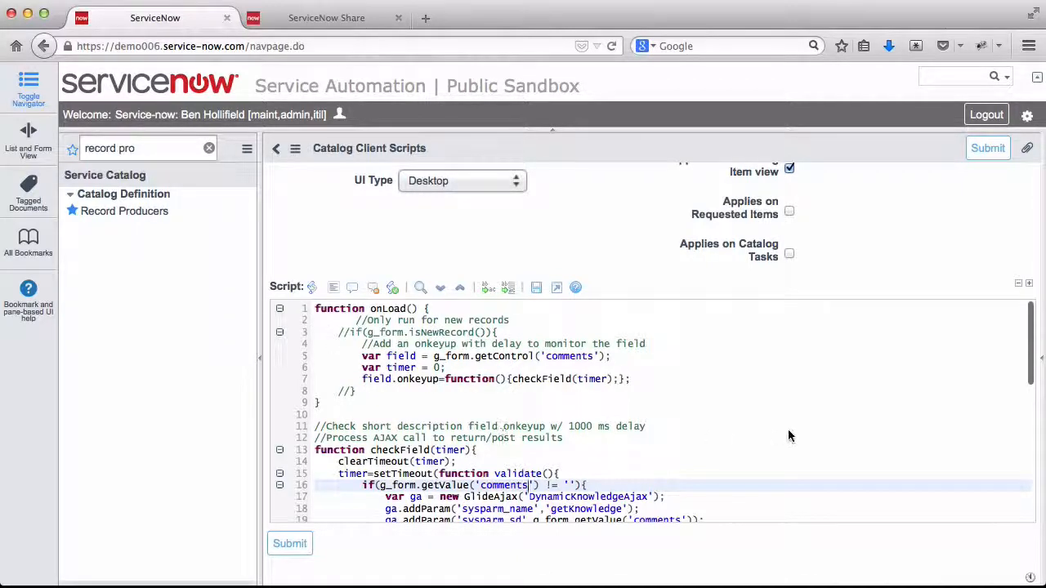
Submit the Dynamic Knowledge Search catalog client script and try out the Create Incident record producer.
scroll(895, 376, "up", 2)
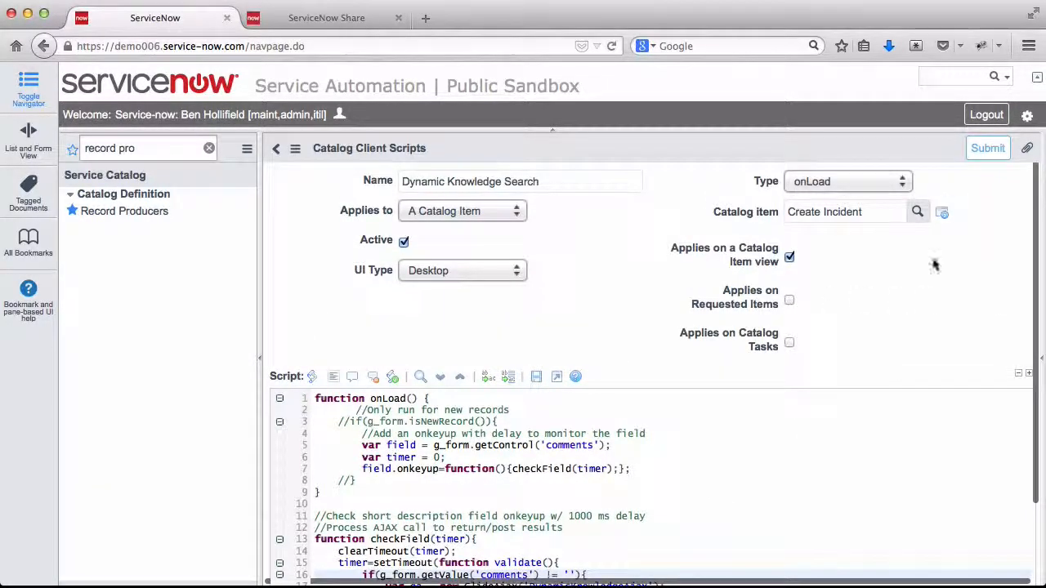
left_click(976, 152)
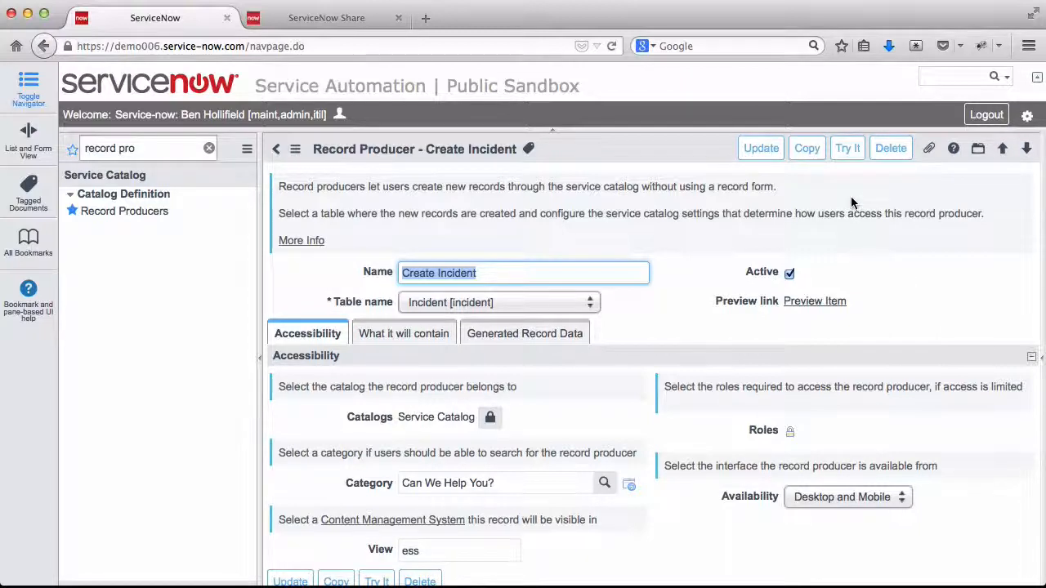
left_click(845, 152)
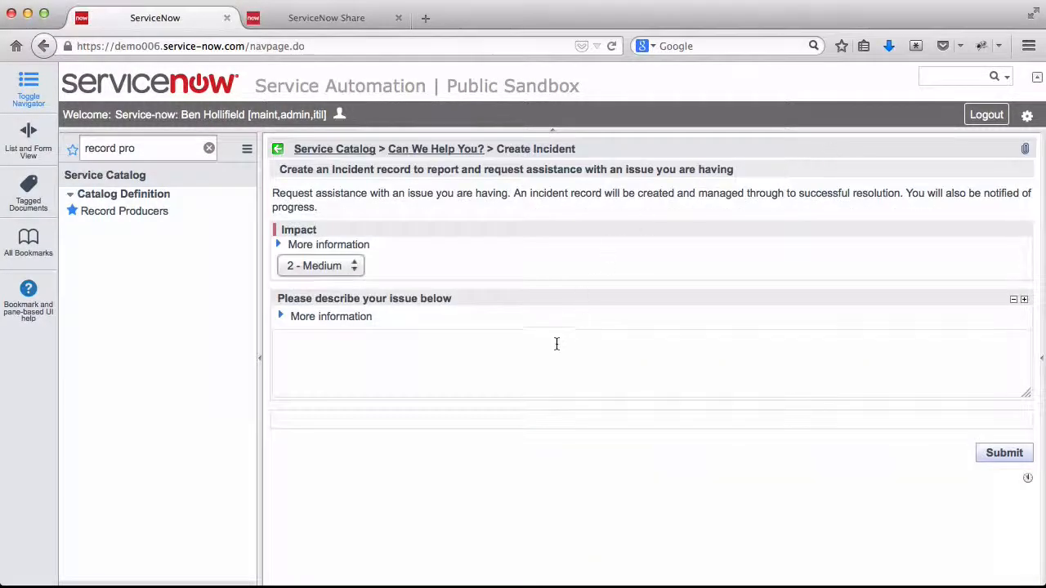
Describe the issue as "my email doesn't work" and view the suggested article KB0000009 on Outlook's Exchange connection before returning to the form.
left_click(555, 351)
type("my ")
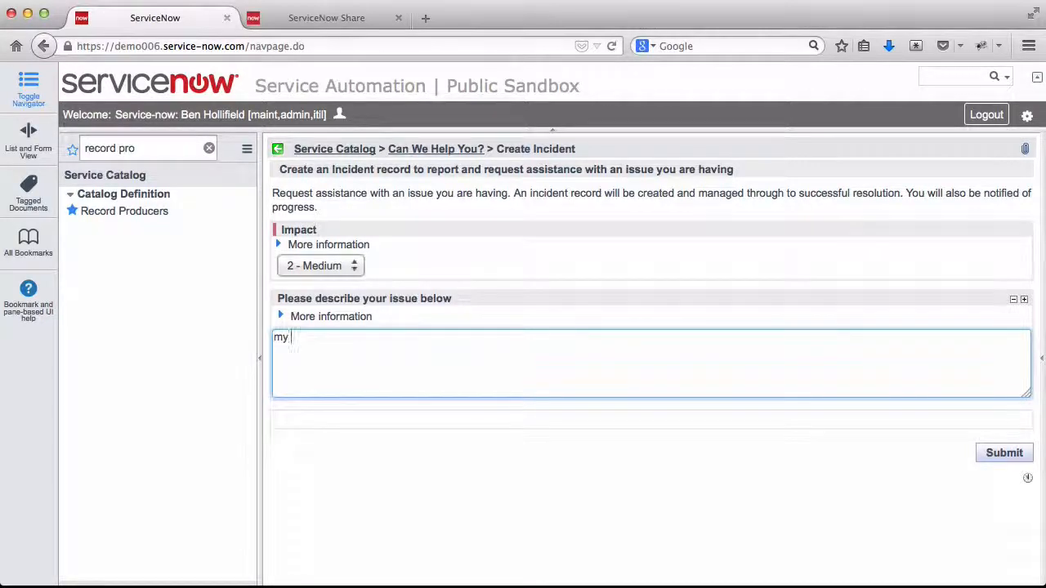
type("email doesn't work")
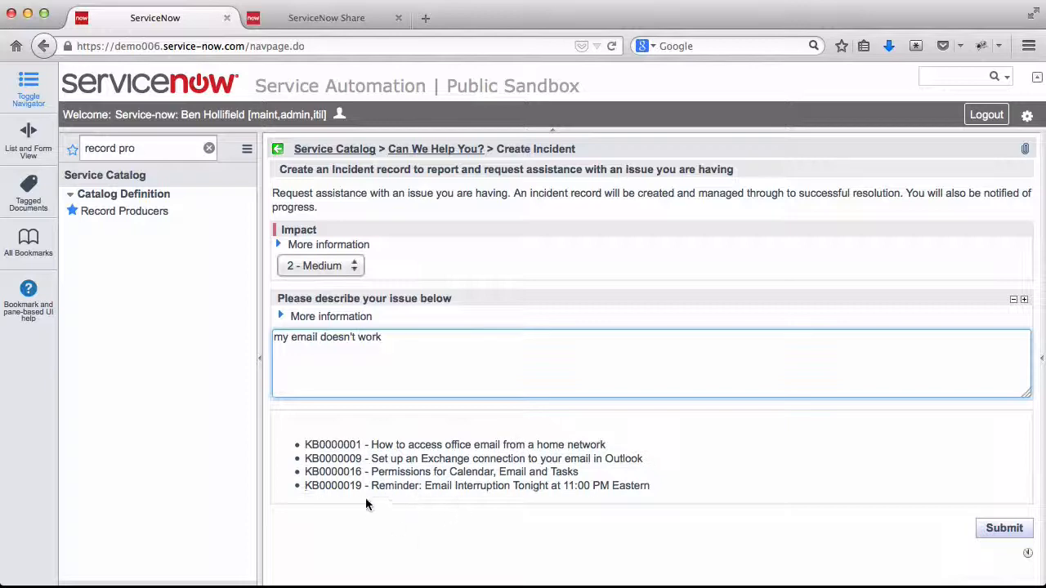
left_click(391, 462)
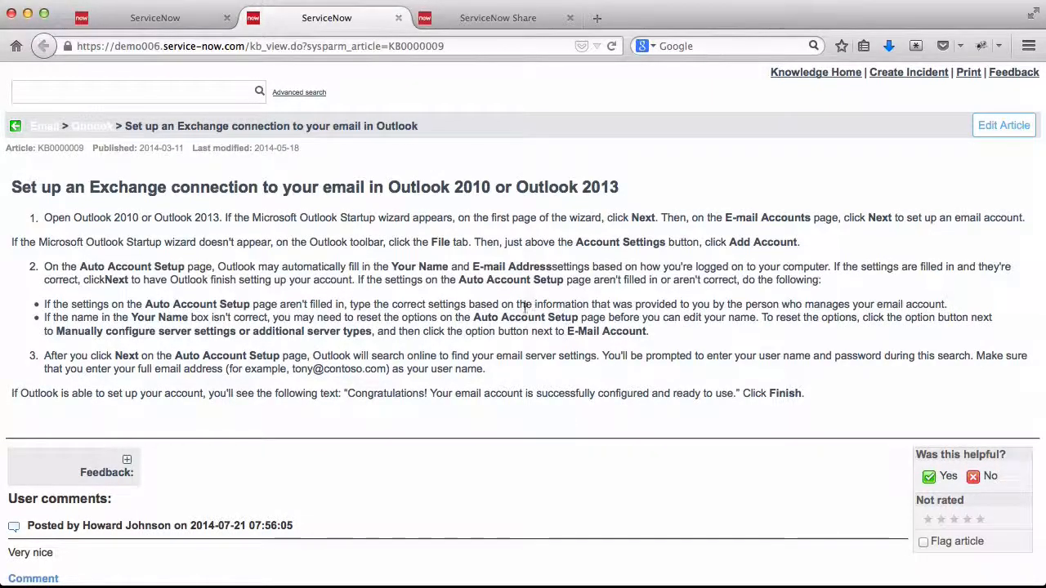
left_click(398, 18)
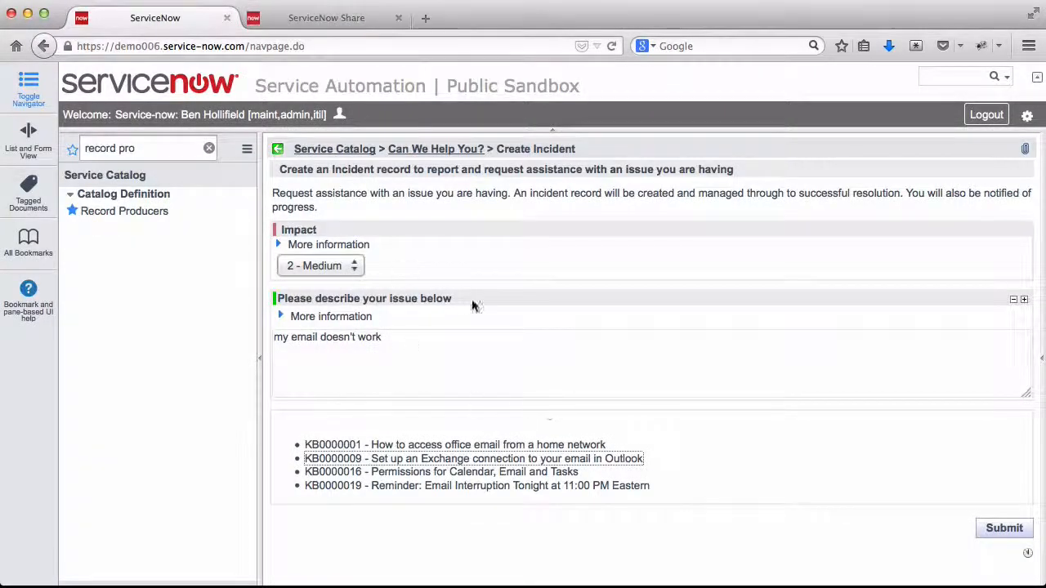